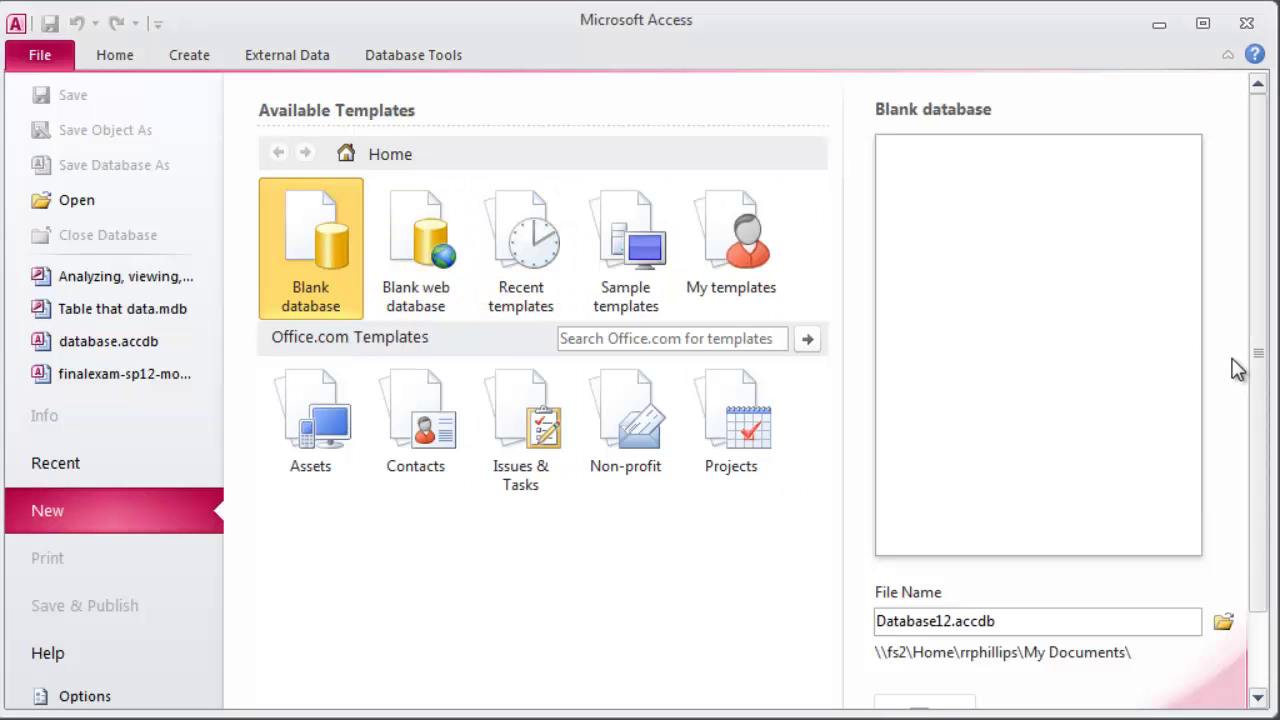
Step: Browse for the new database's save location and create a folder named Access Spring 2013 on the Desktop
drag(1257, 357, 1265, 484)
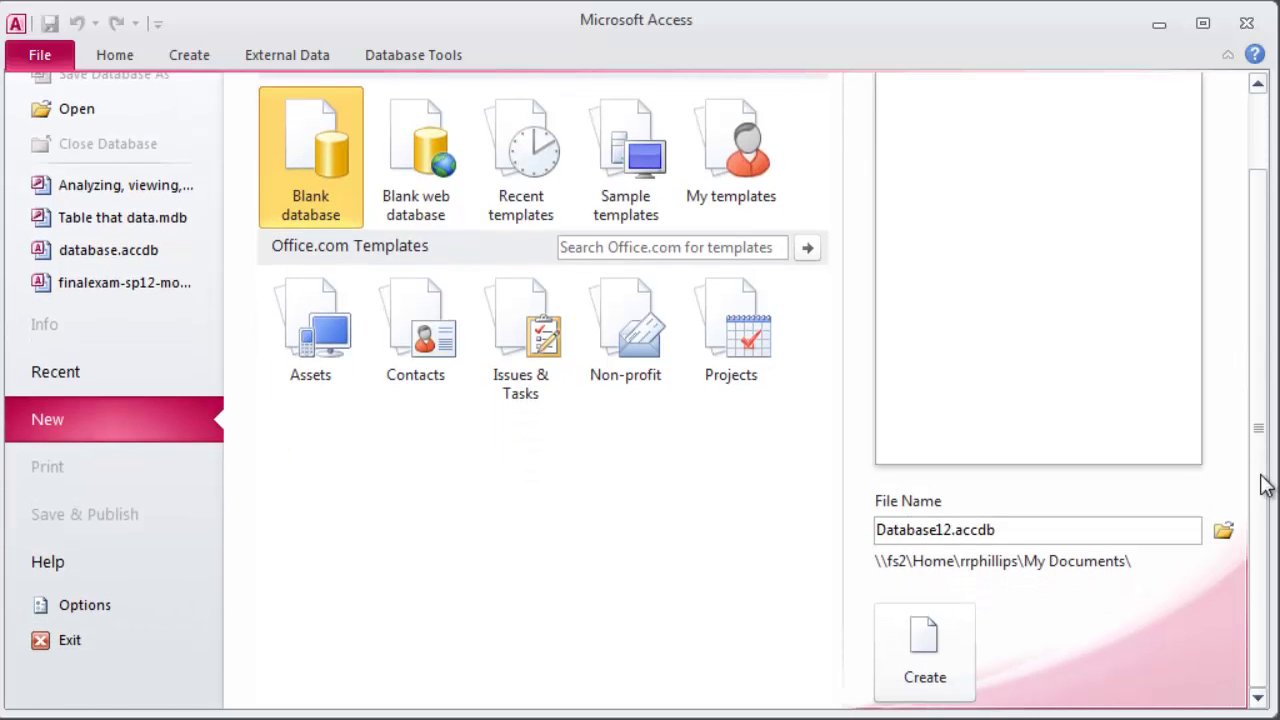
click(1224, 531)
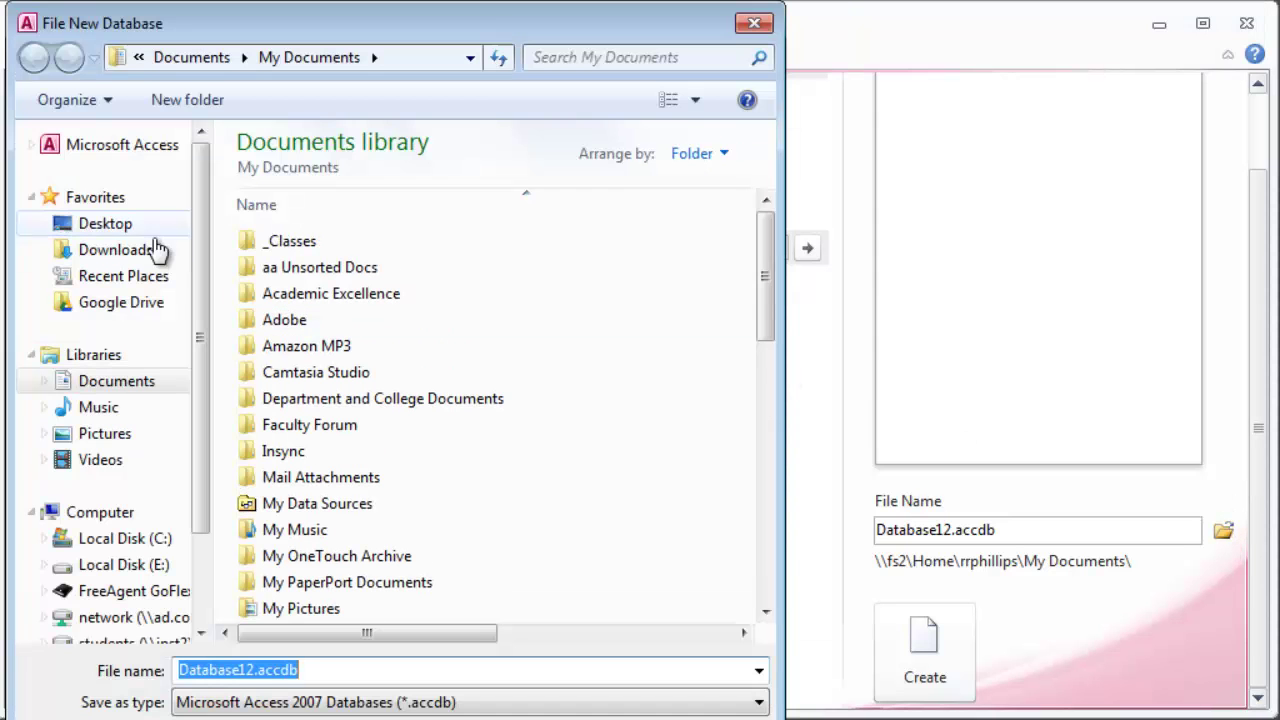
click(112, 230)
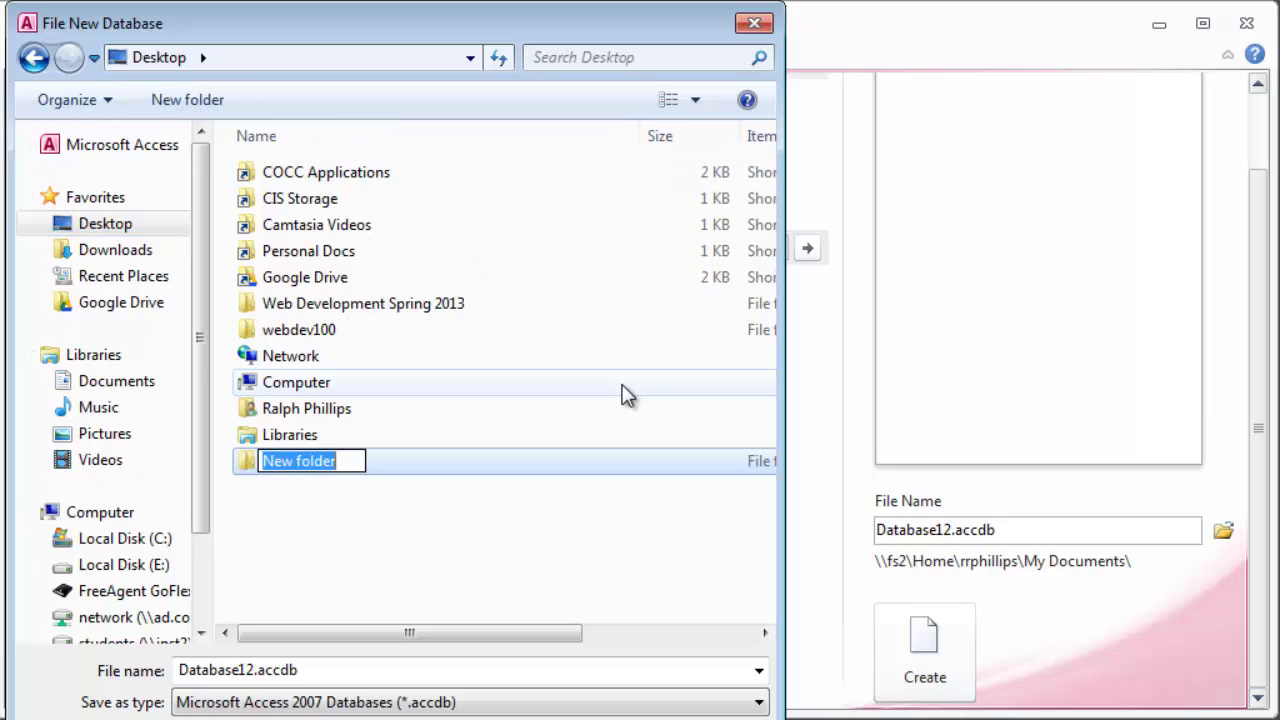
text(Acce)
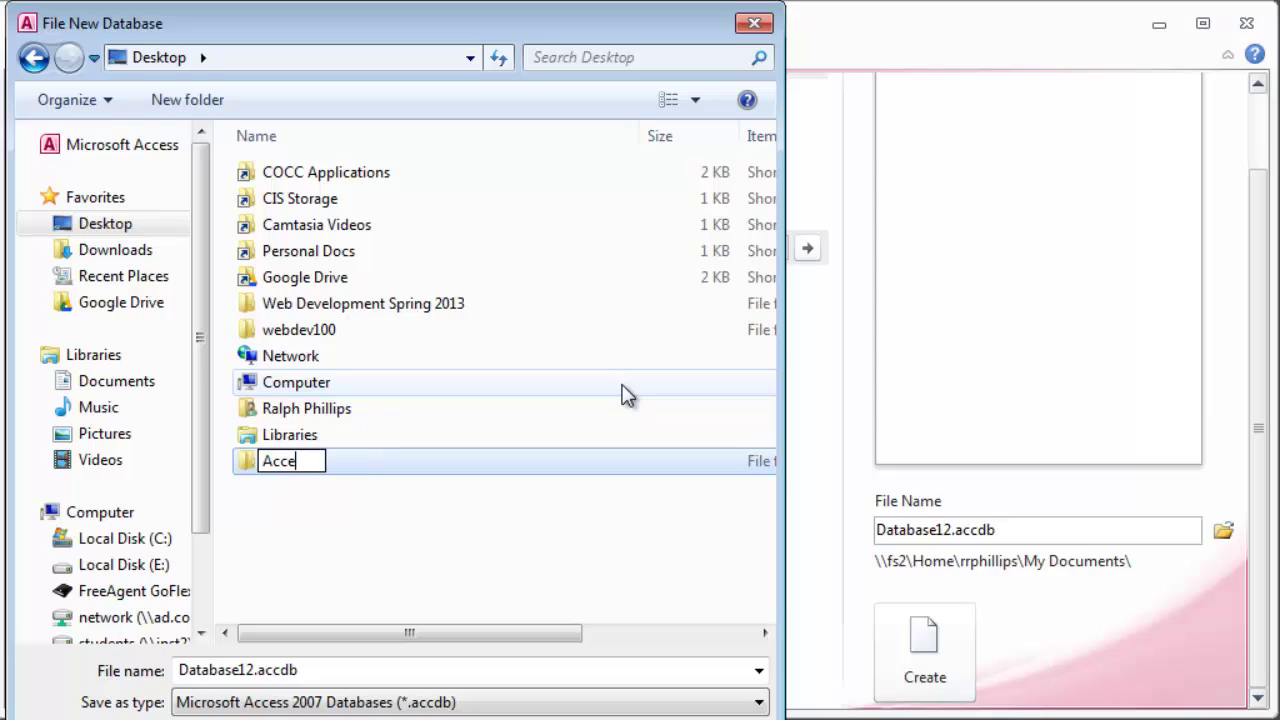
text(ss Spring 2013)
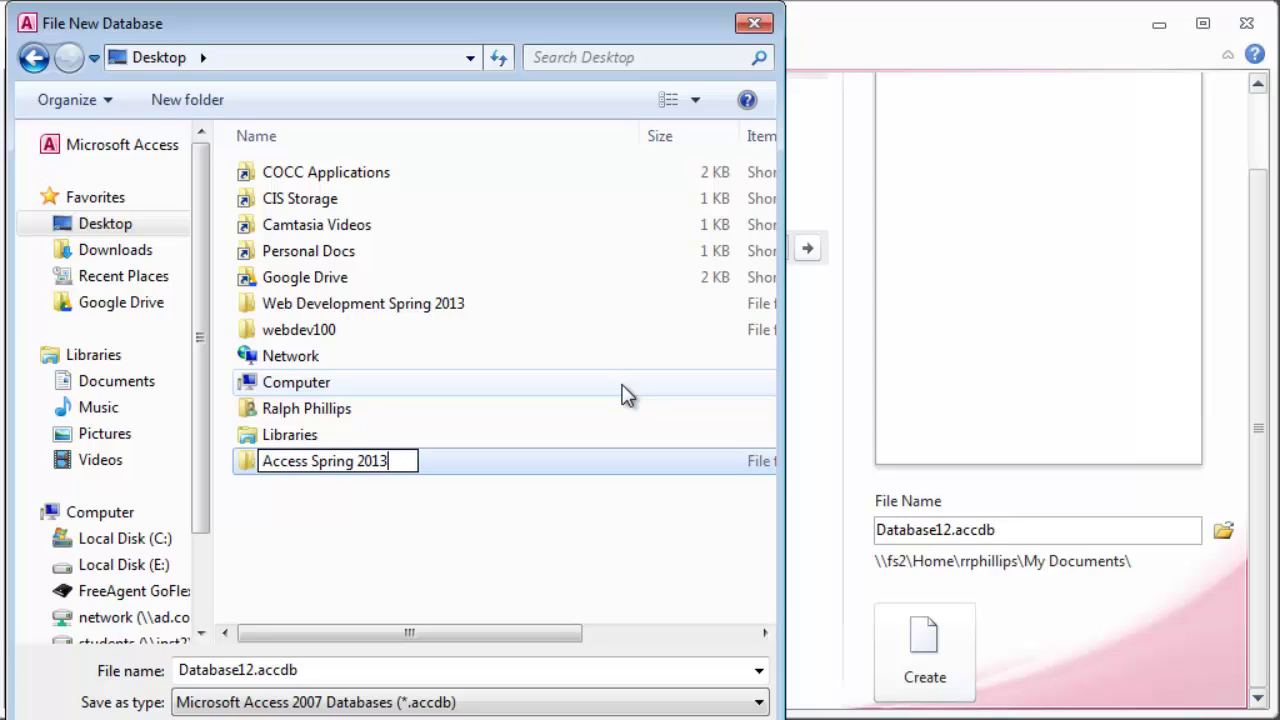
key(Return)
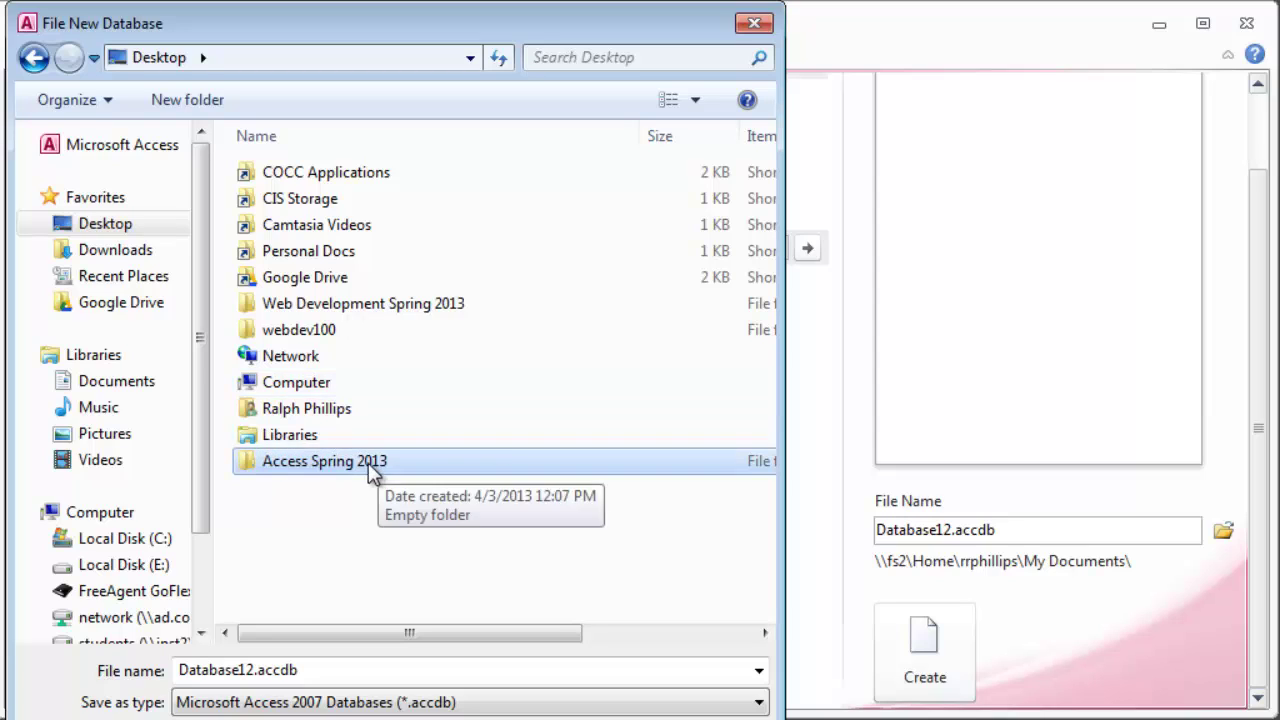
Step: Create the blank database in the Access Spring 2013 folder with the file name alaska-legacy.accdb
double_click(345, 463)
click(250, 670)
click(250, 670)
drag(250, 670, 8, 680)
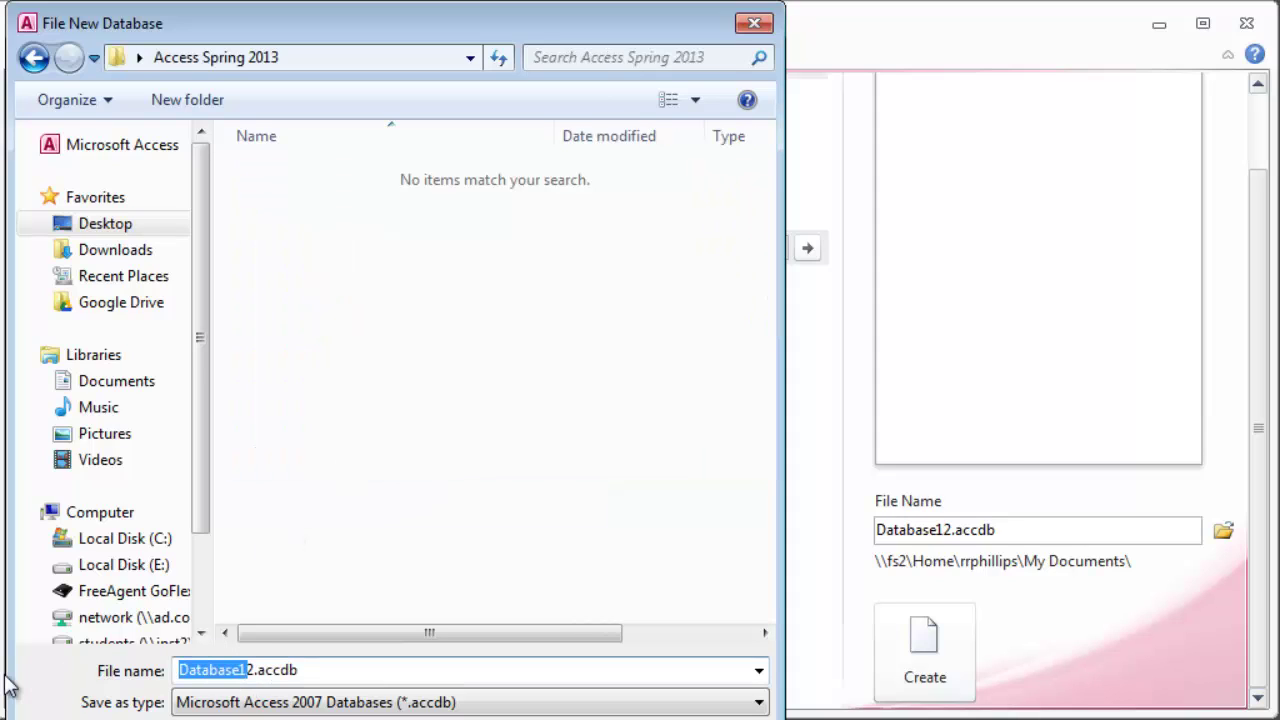
key(Delete)
key(Delete)
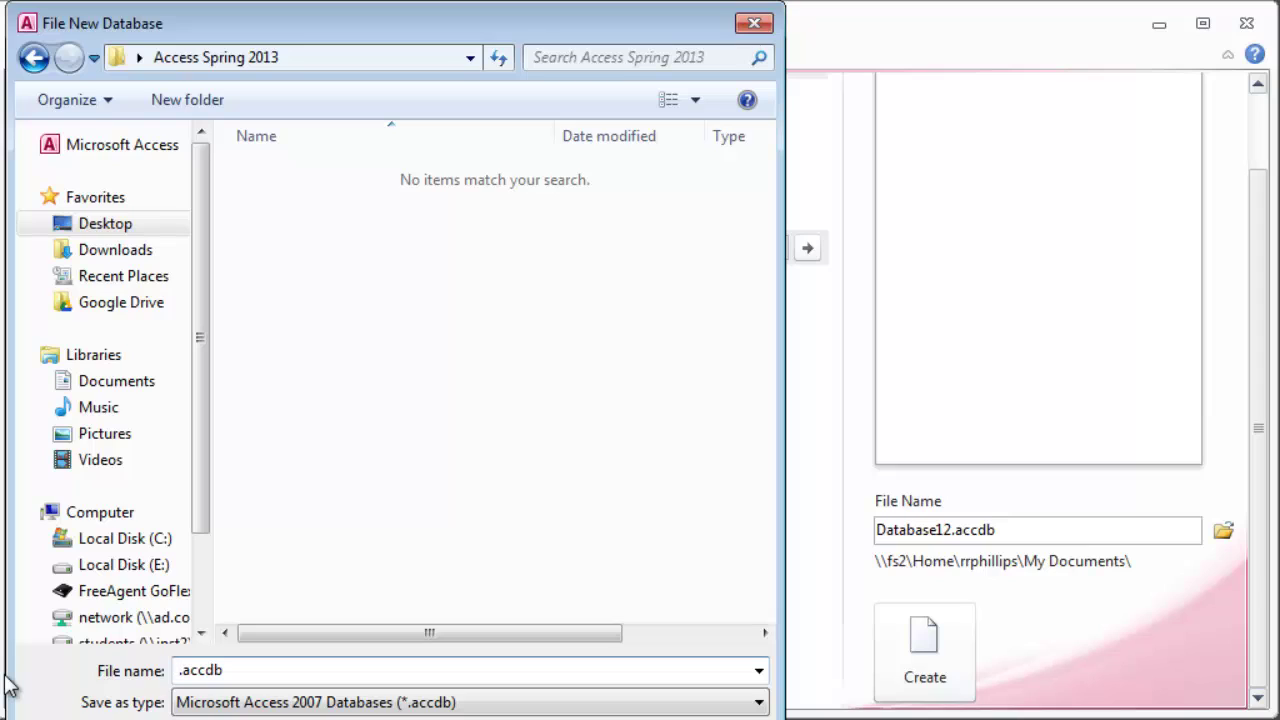
text(alas)
text(ka-legac)
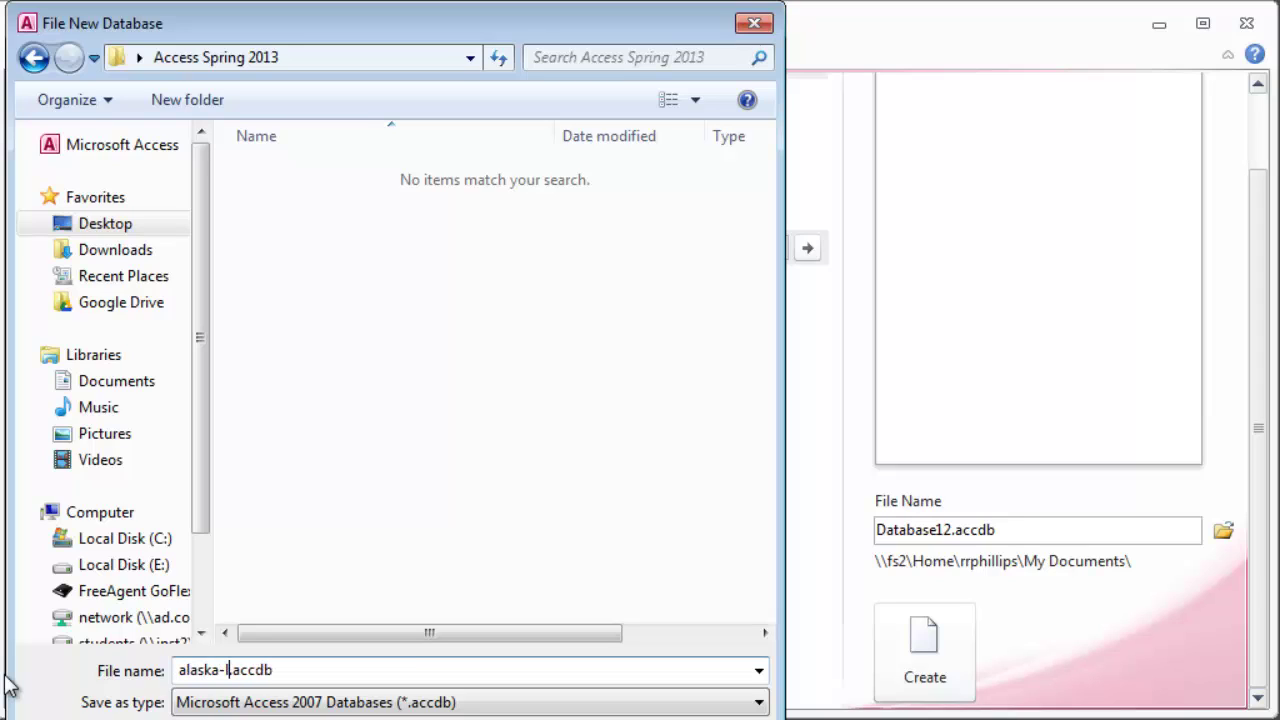
text(y)
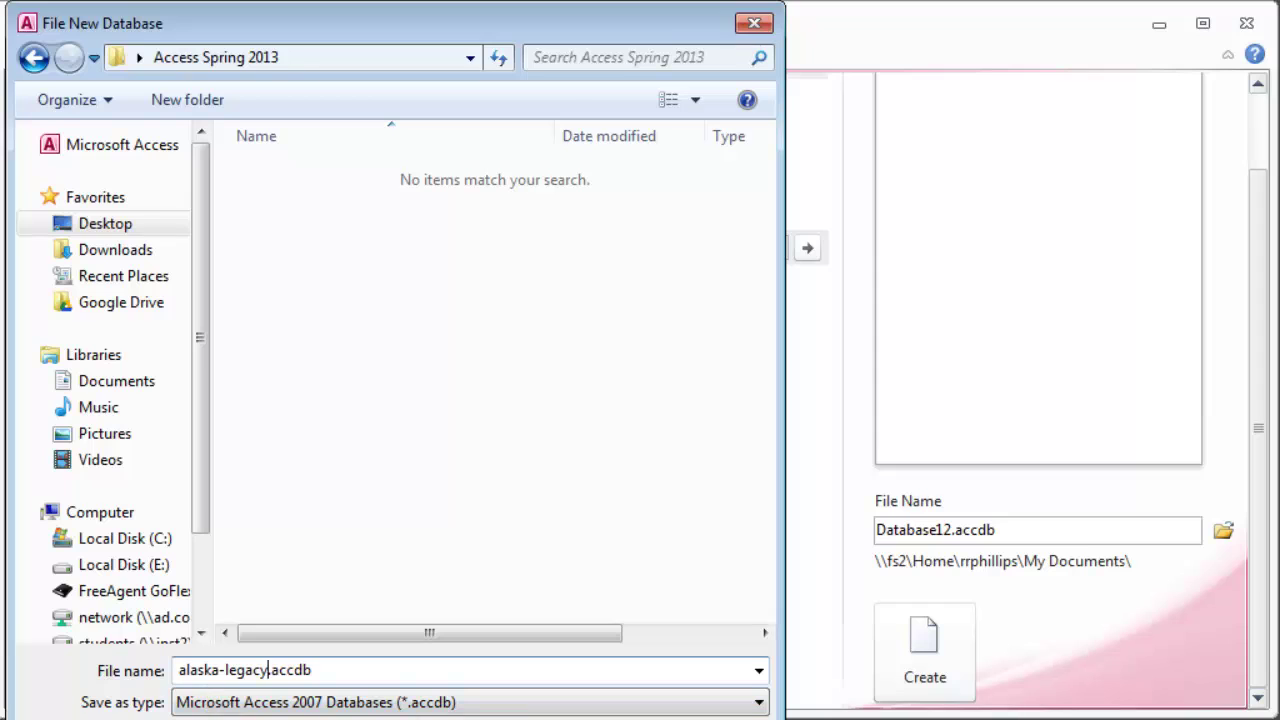
key(Return)
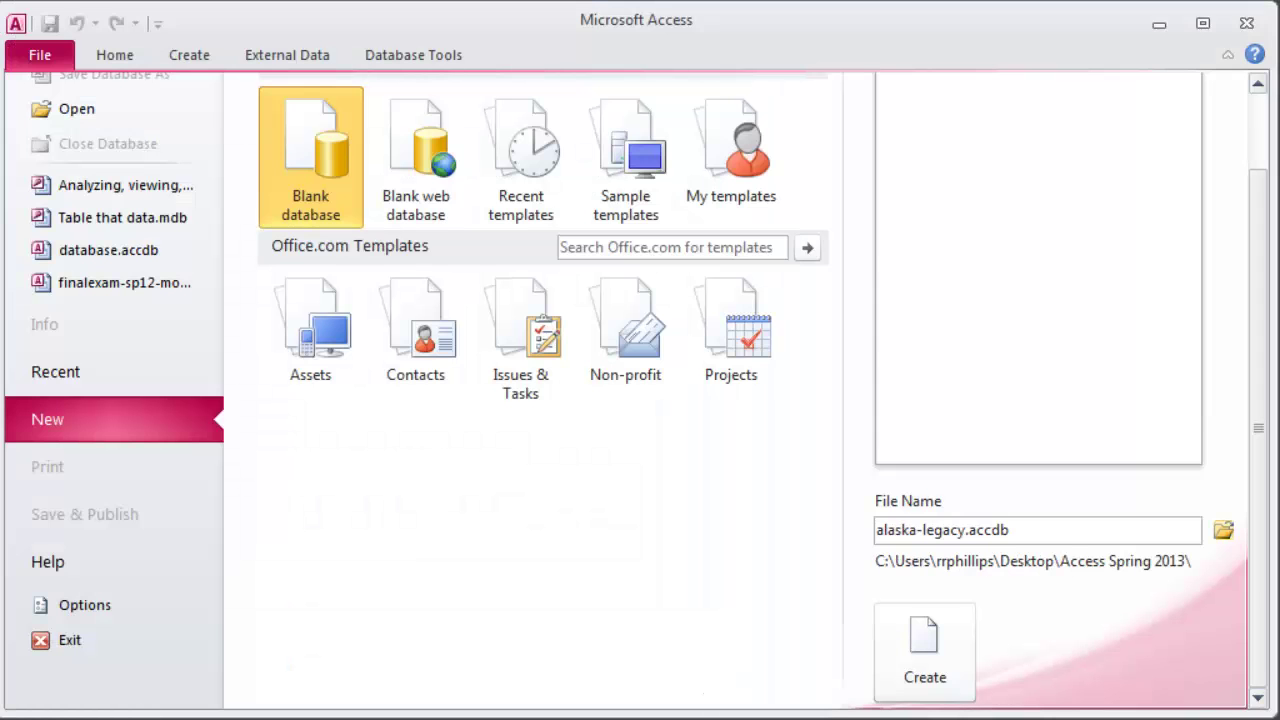
click(937, 648)
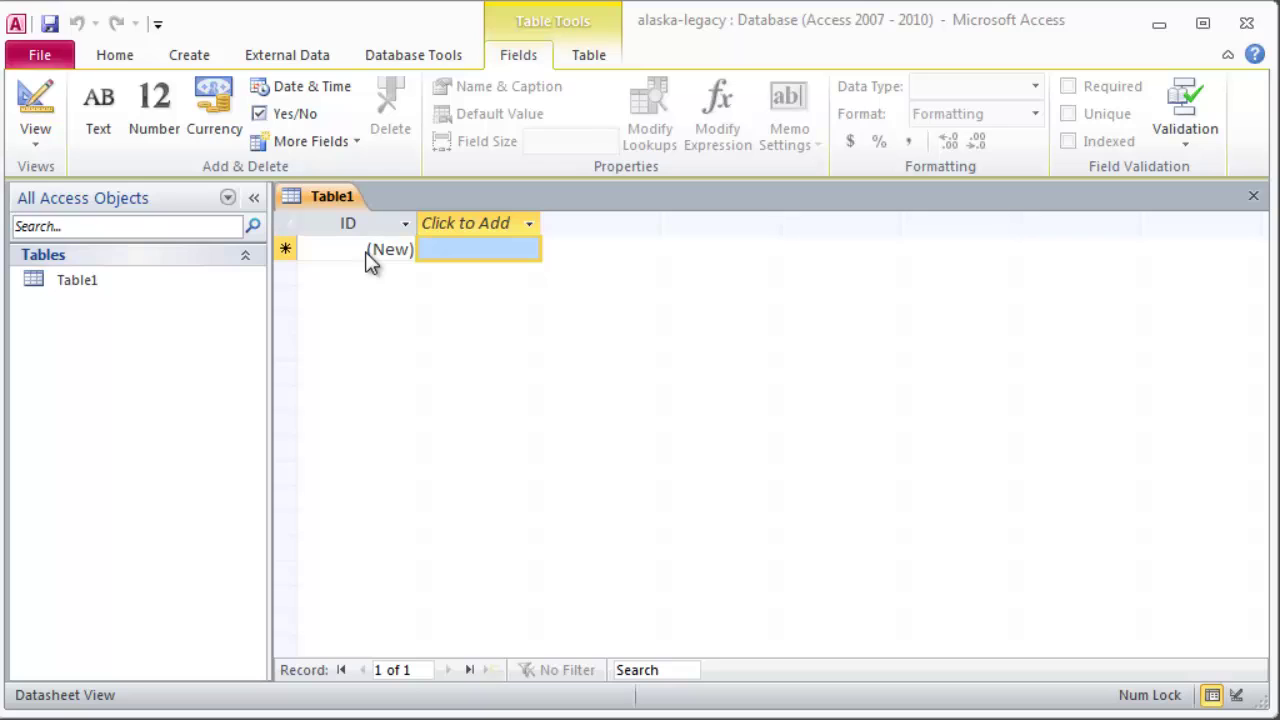
click(495, 249)
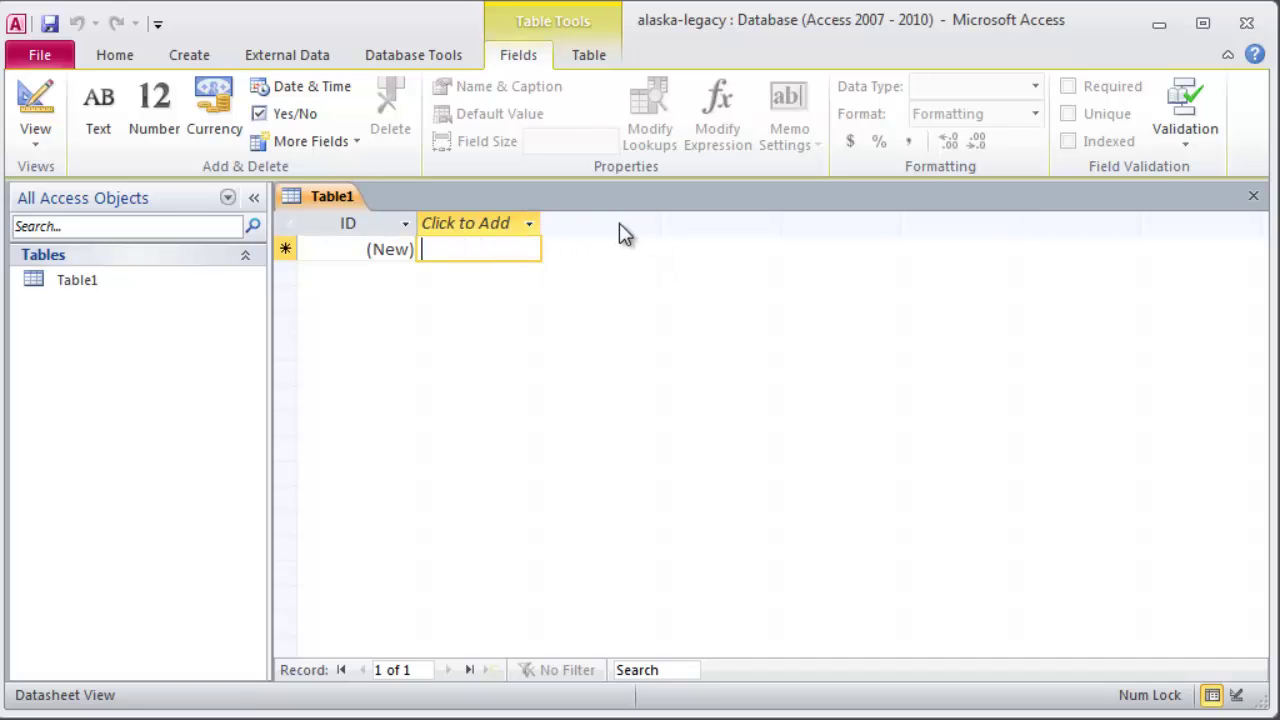
click(530, 226)
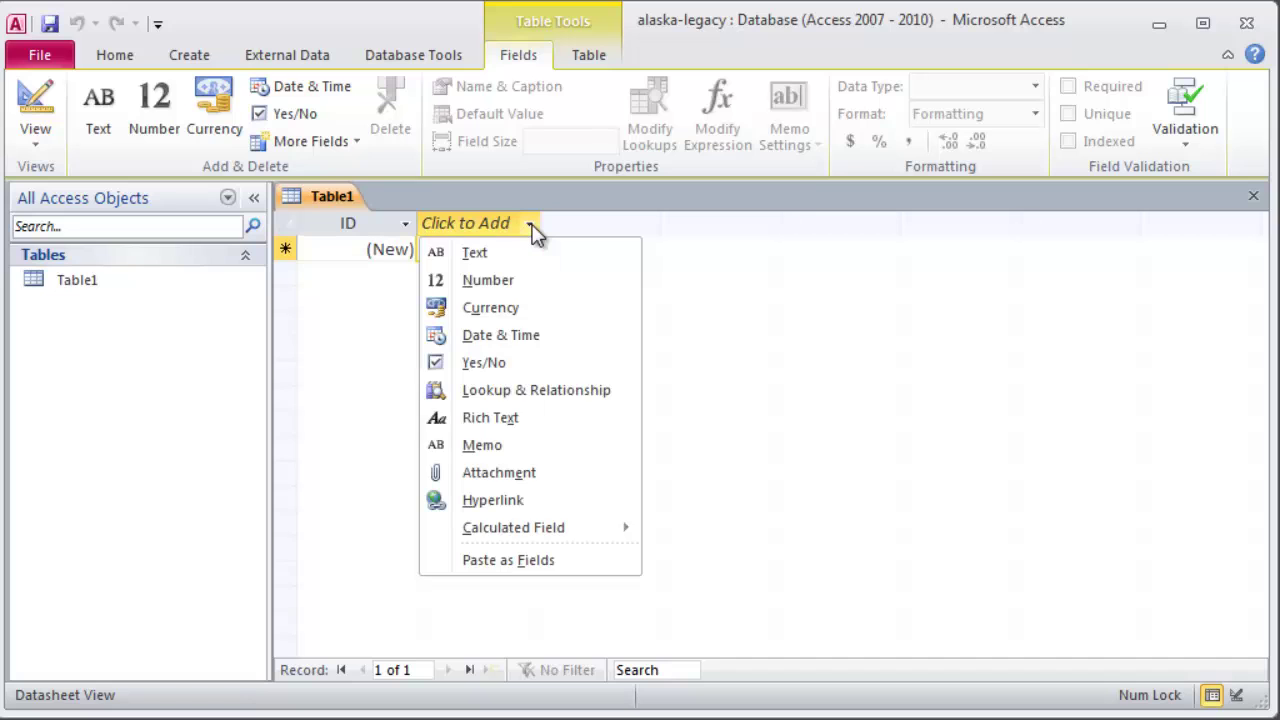
click(444, 224)
click(444, 224)
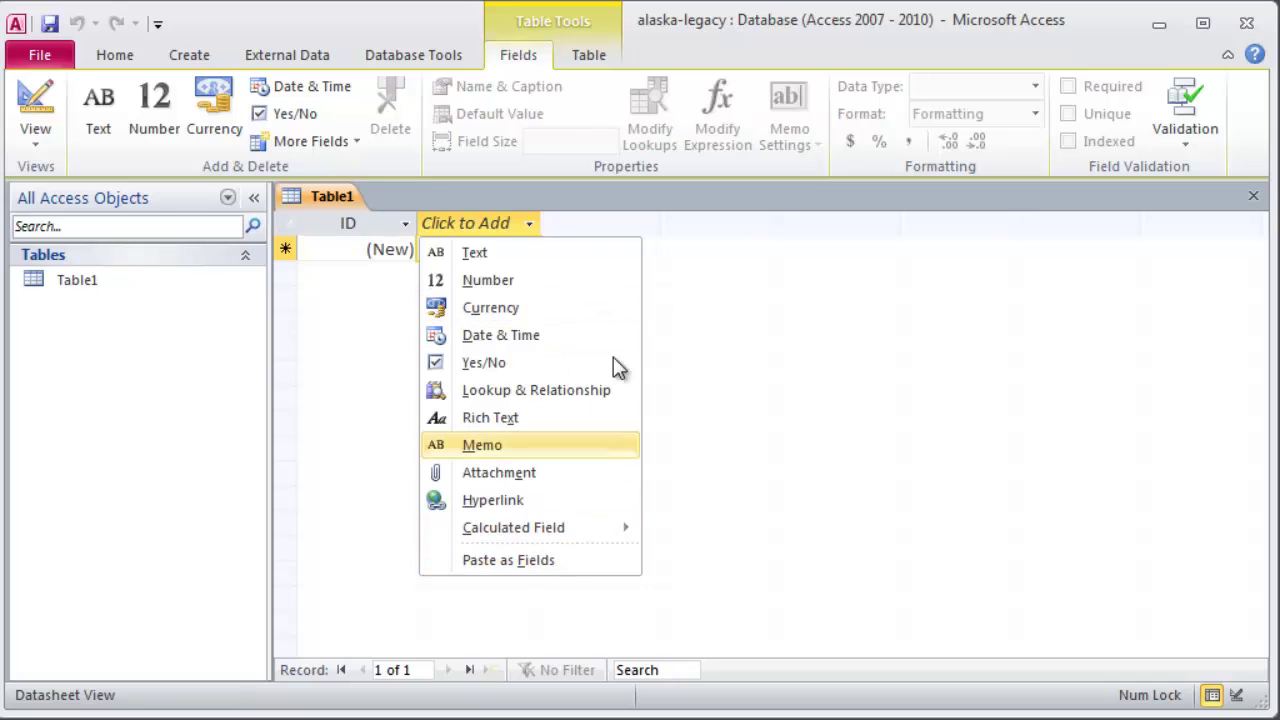
click(514, 257)
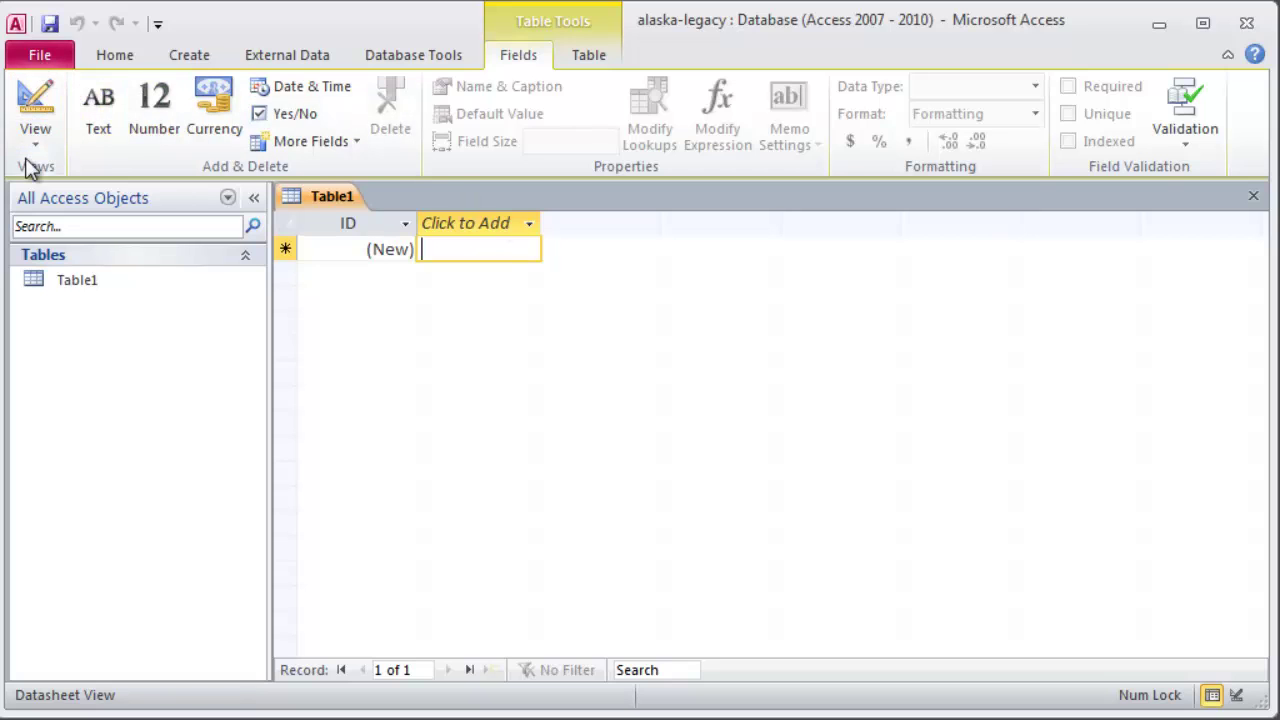
Step: Switch the new table to Design view, saving it as Customers
click(34, 104)
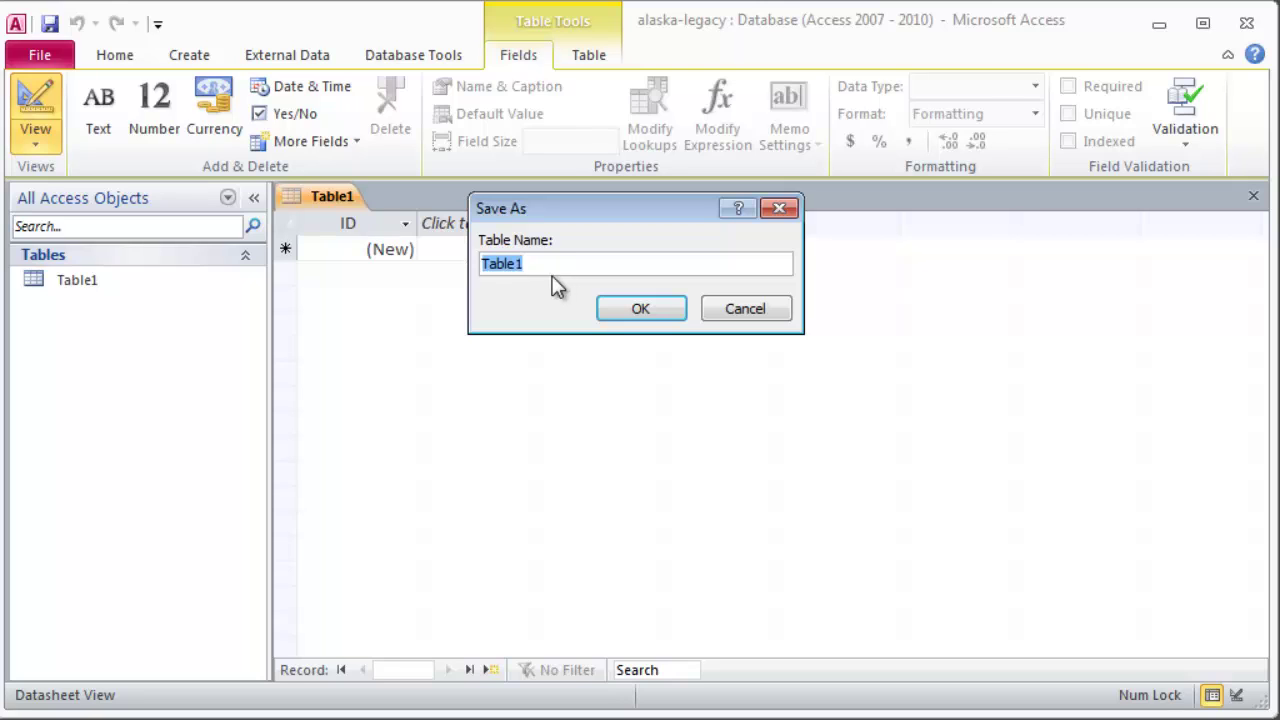
text(Customers)
key(Return)
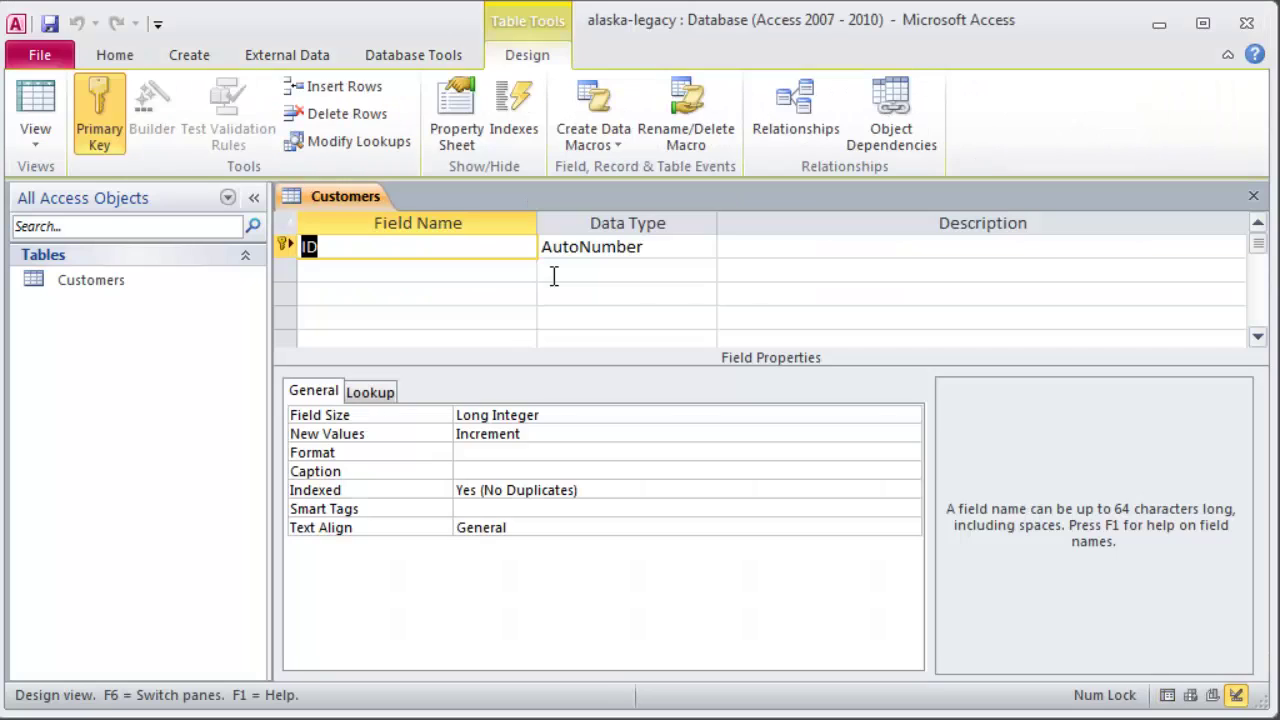
click(33, 103)
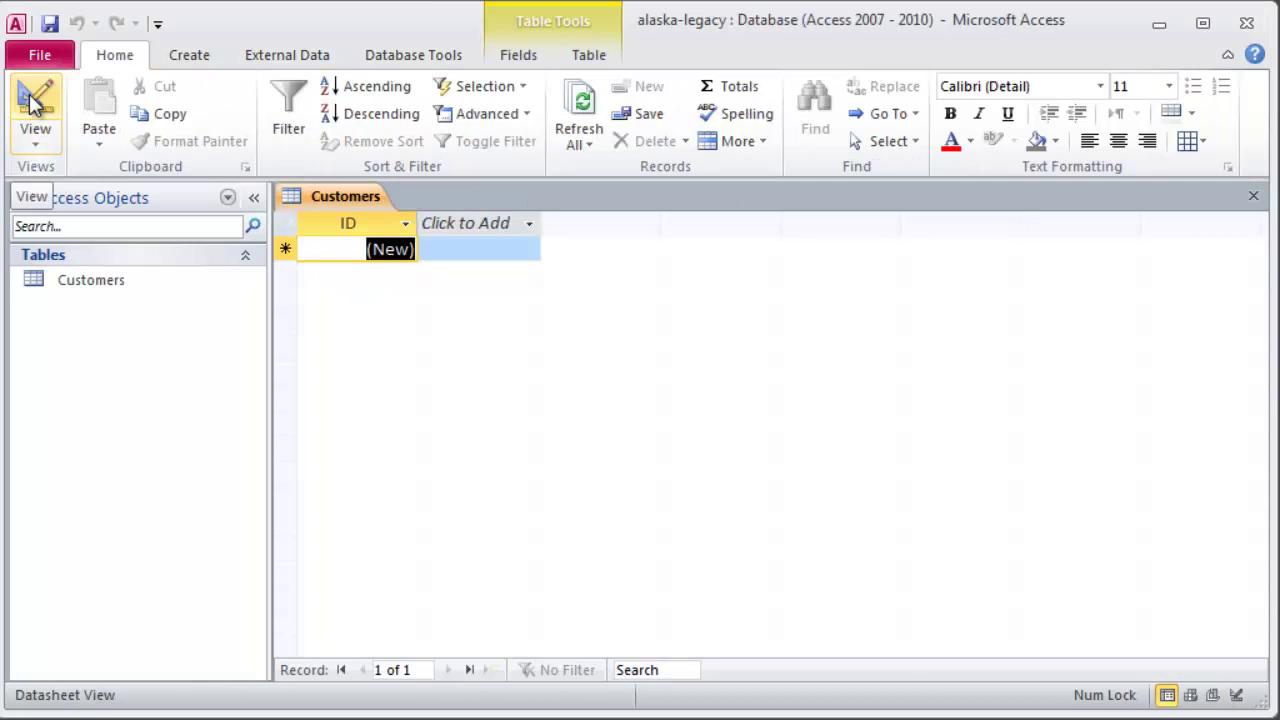
click(33, 103)
click(33, 103)
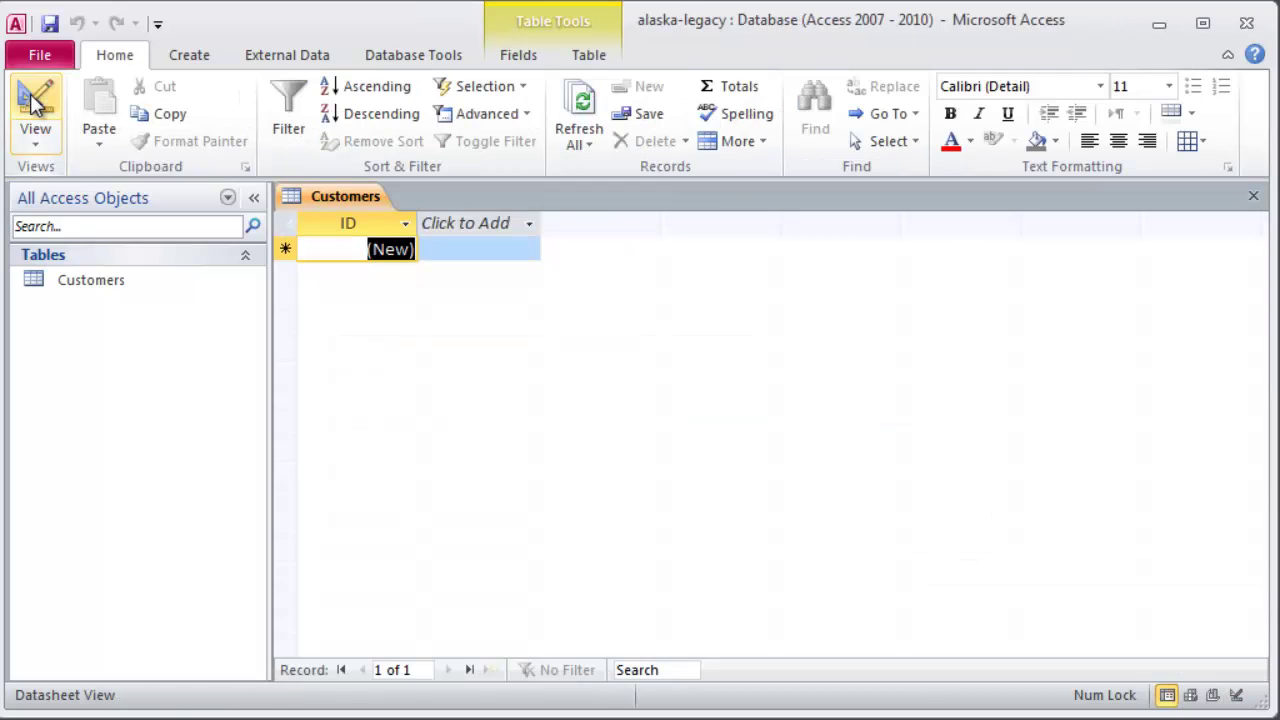
click(33, 103)
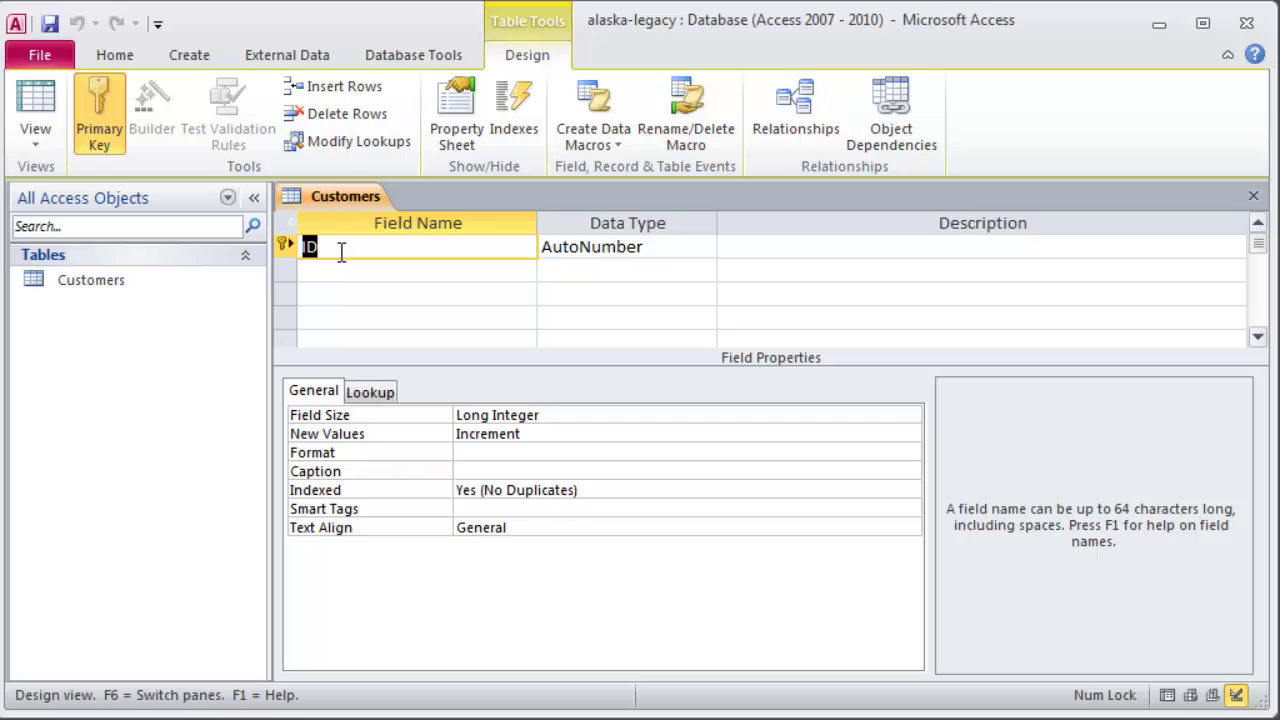
Step: Rename the Customers table's ID field as CustID, keeping the AutoNumber data type and a blank description
text(Cust)
text(D)
key(Tab)
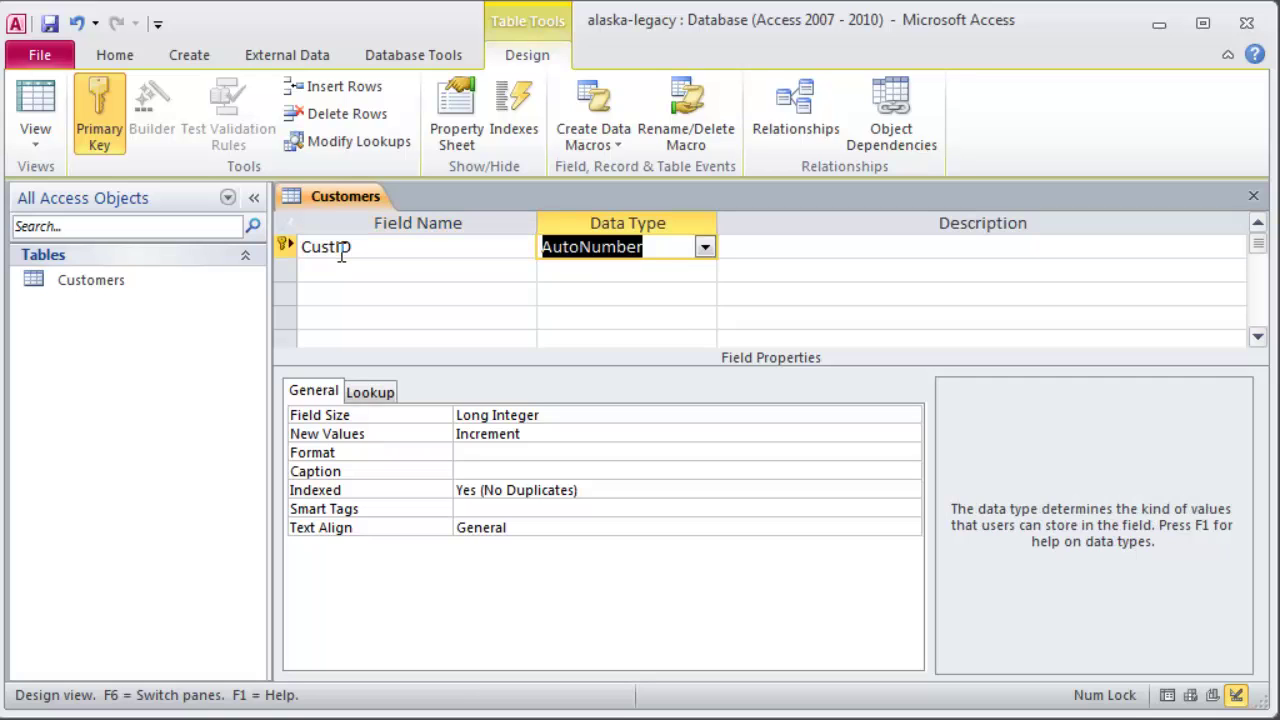
key(Tab)
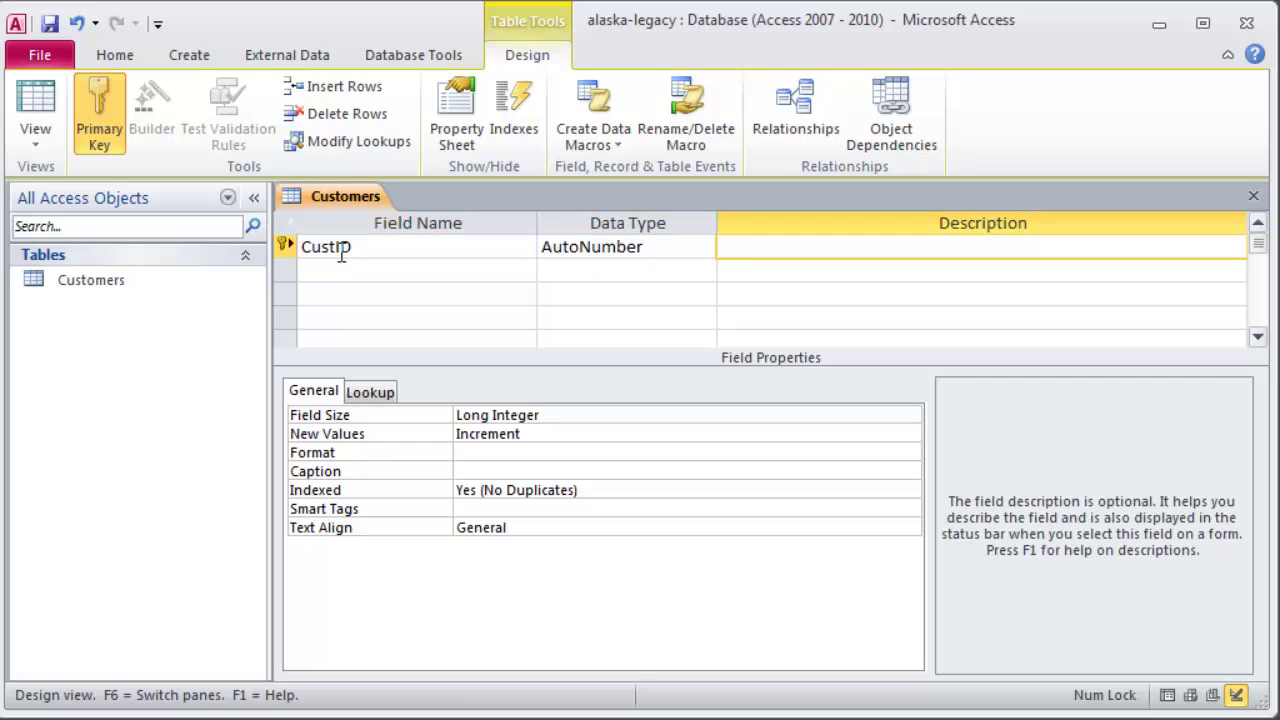
key(Tab)
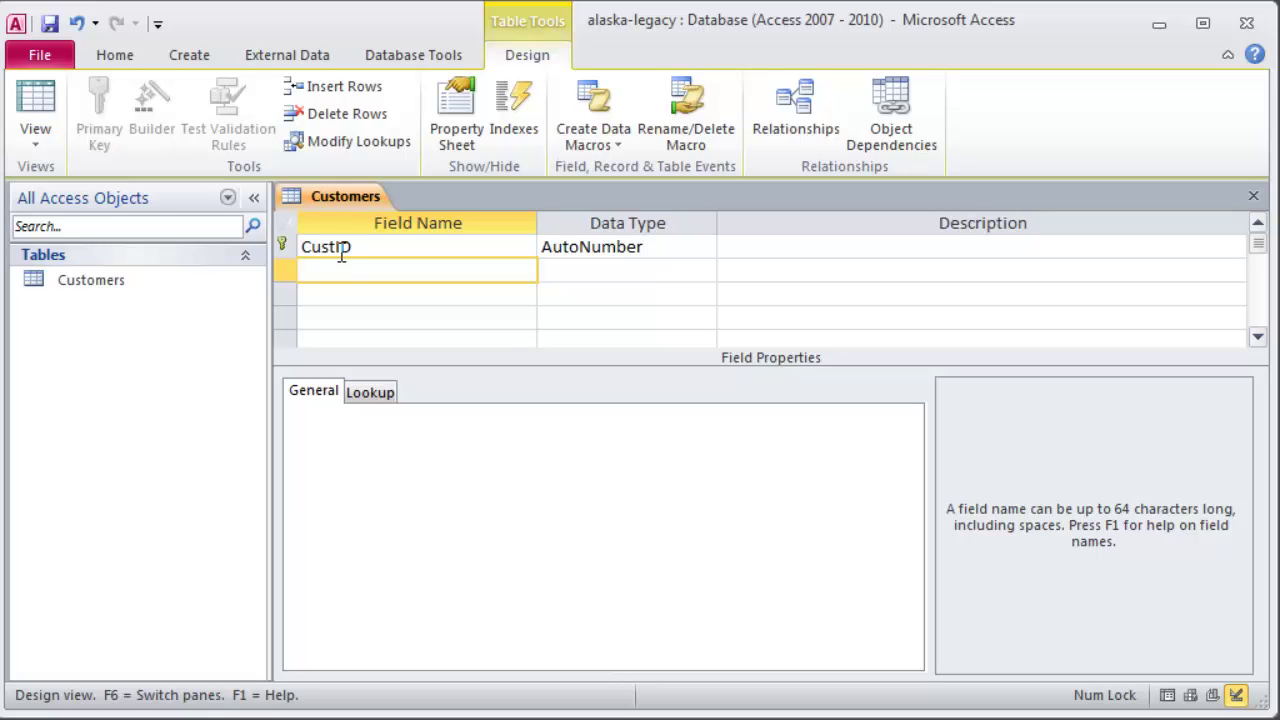
Step: Add the fields CustLast and CustFirst below CustID, both with the Text data type
text(CustLast)
key(Tab)
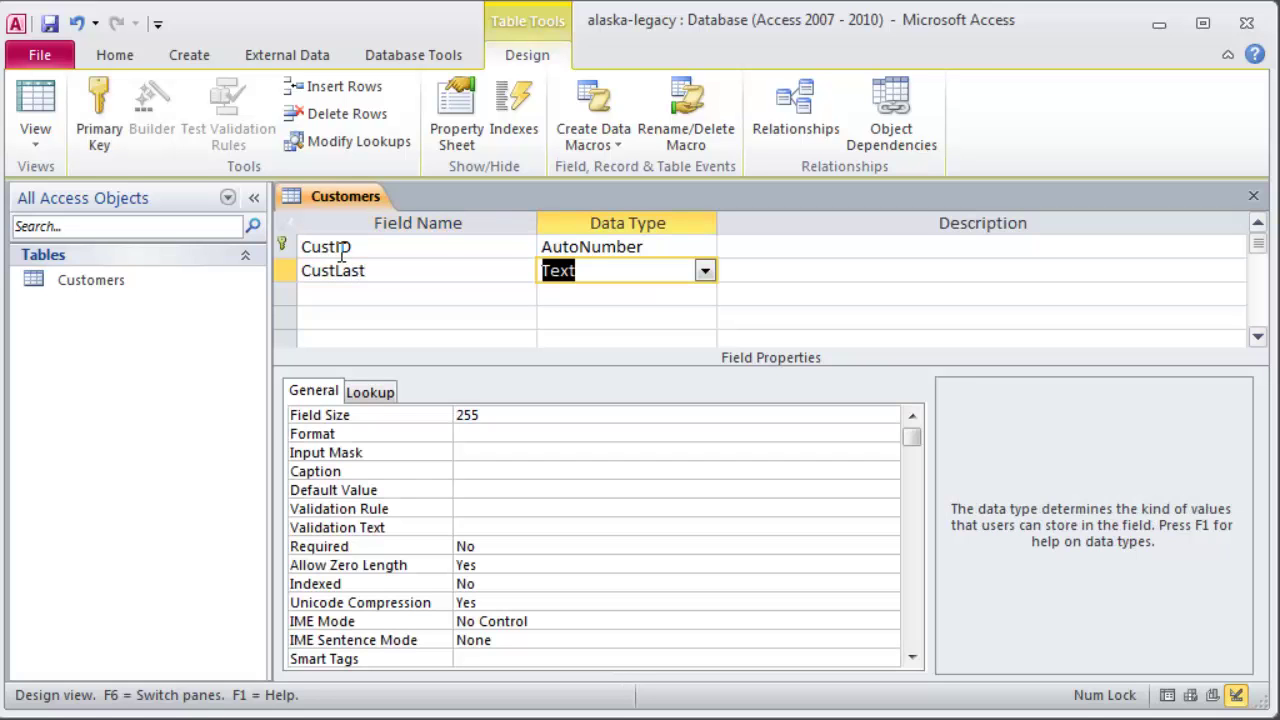
key(Tab)
key(Tab)
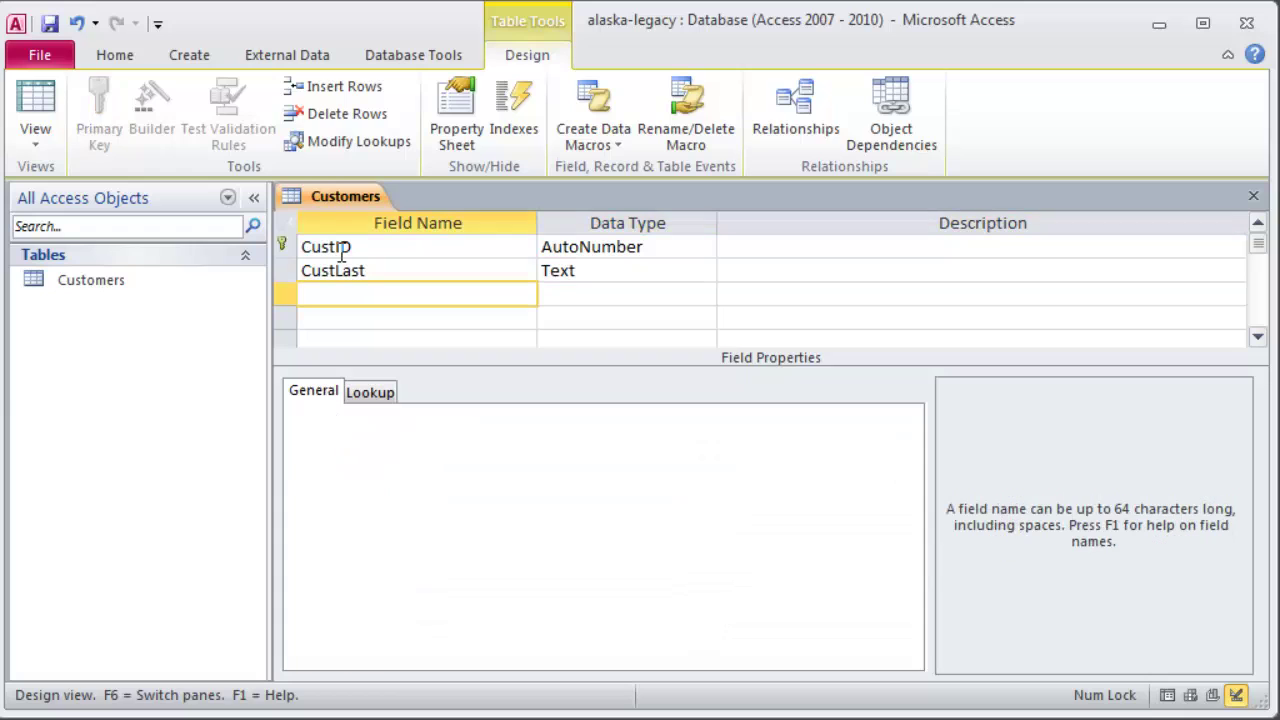
text(CustFirst)
key(Tab)
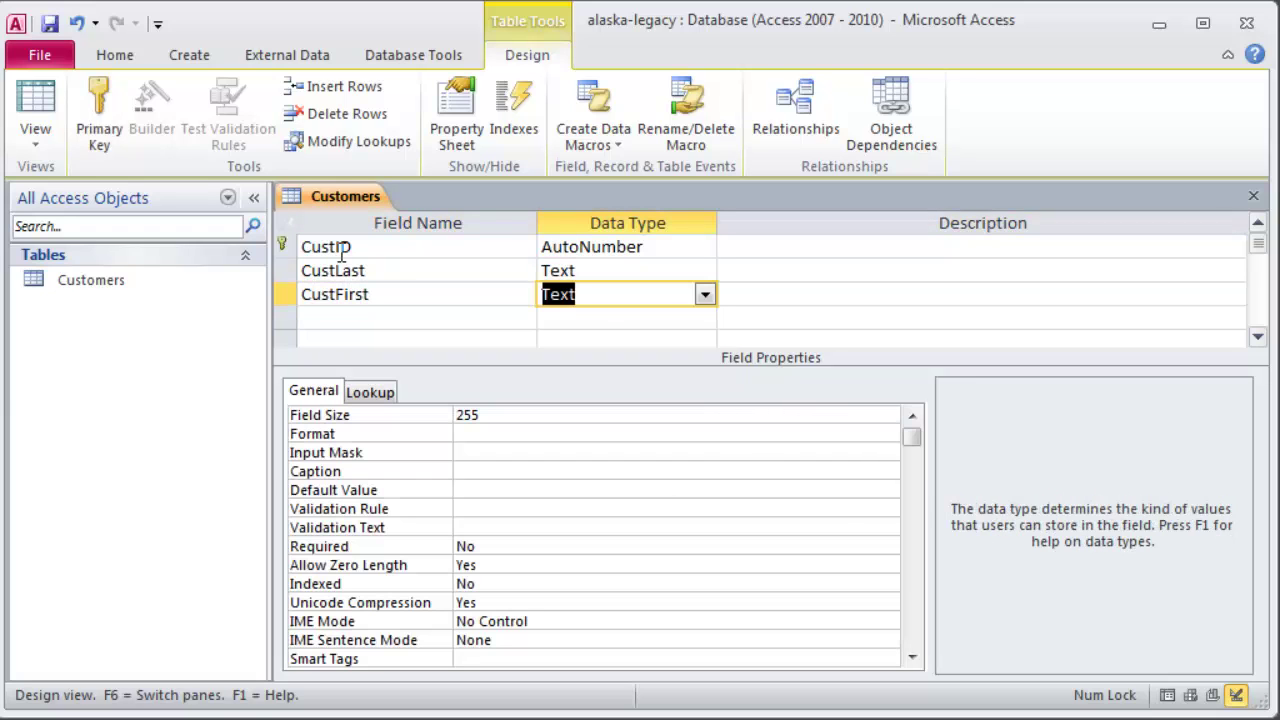
key(Tab)
key(Tab)
Step: Add the fields CustAdd and CustCity below CustFirst, both with the Text data type
text(CustAdd)
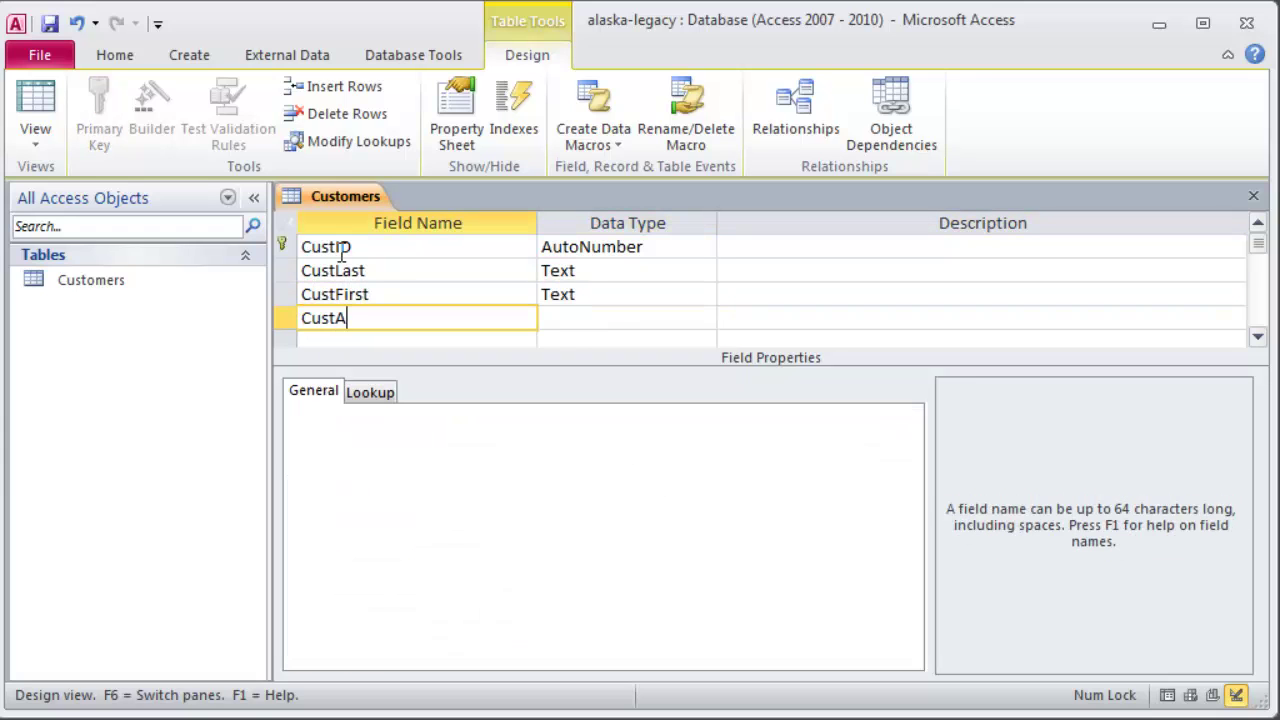
key(Tab)
key(Tab)
key(Tab)
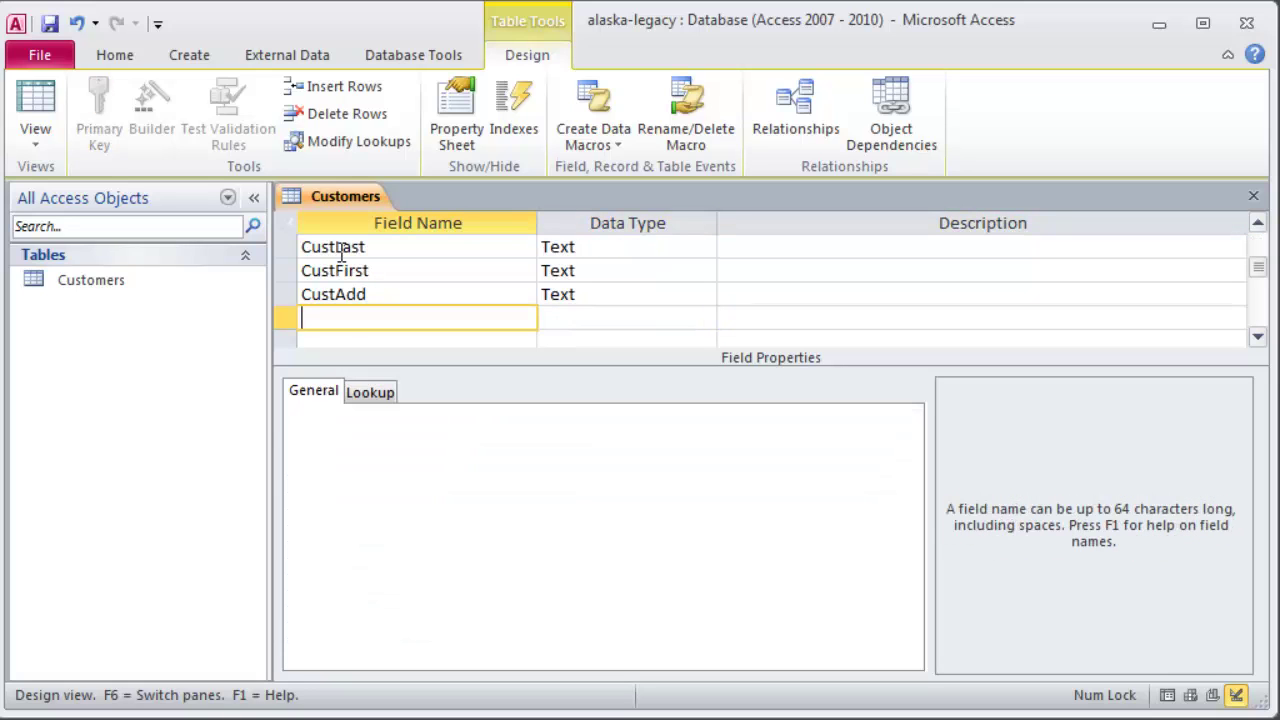
text(Cust)
key(Tab)
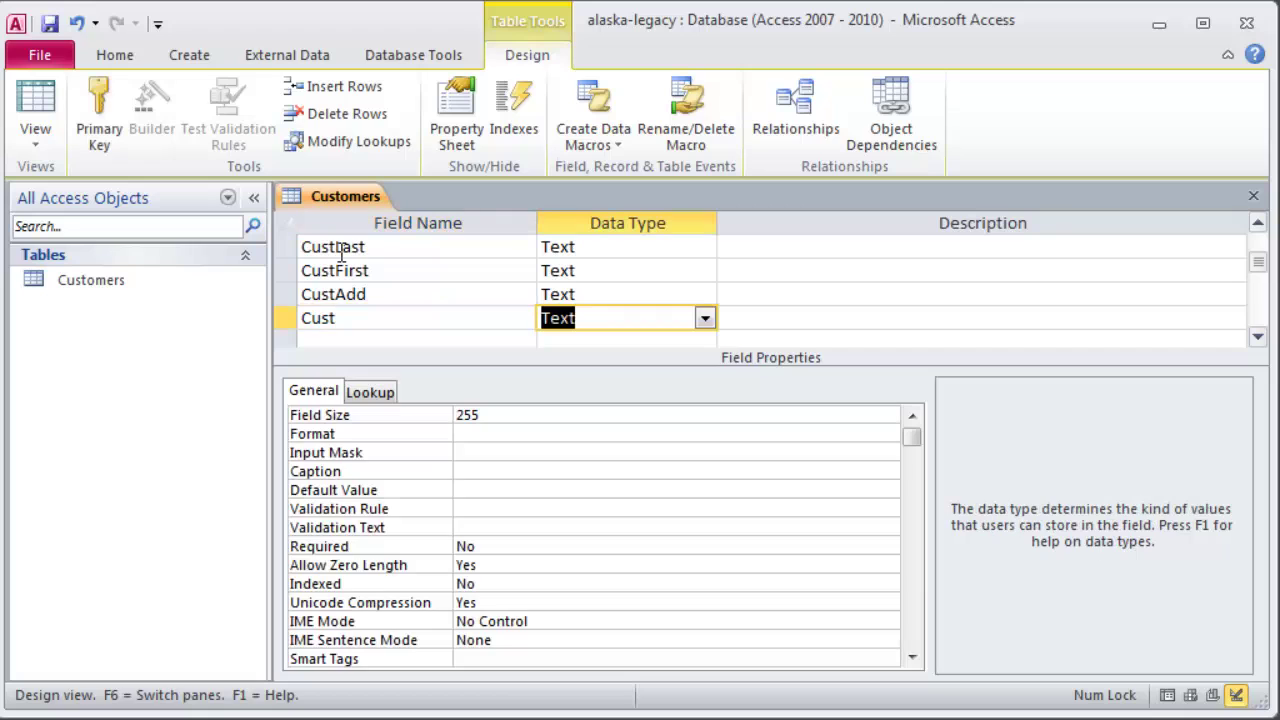
click(357, 320)
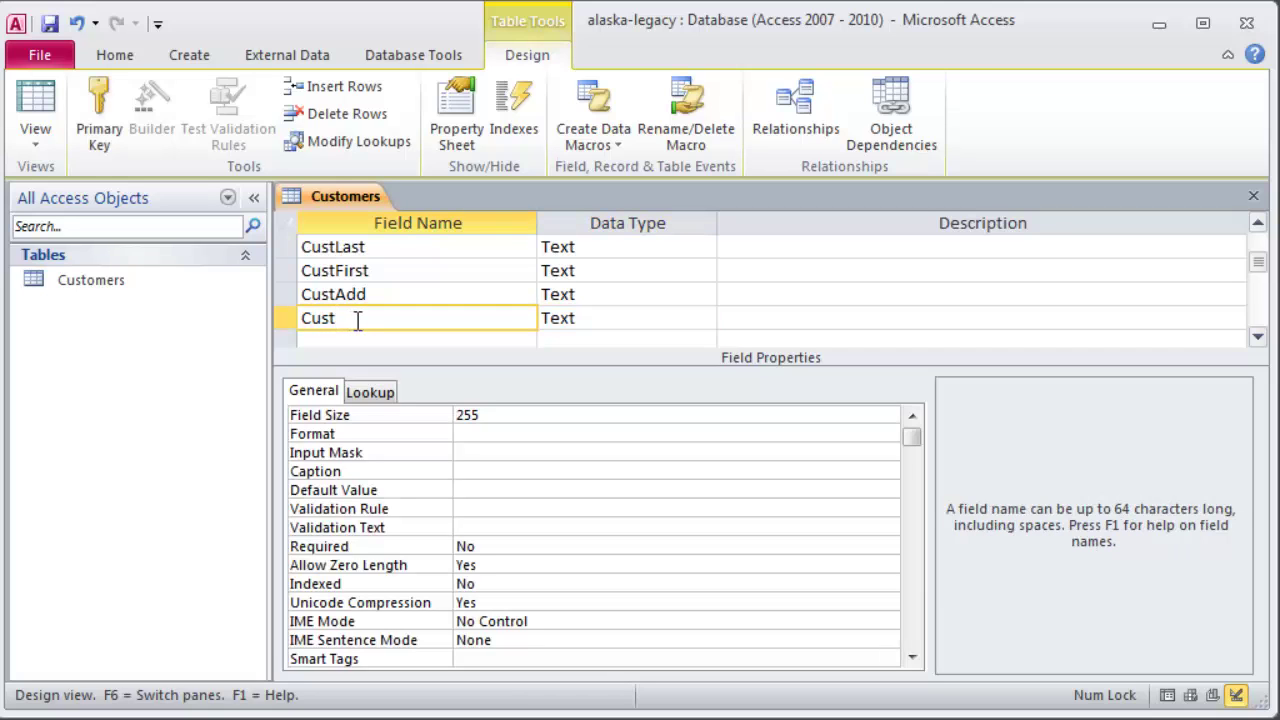
text(City)
key(Tab)
key(Tab)
key(Tab)
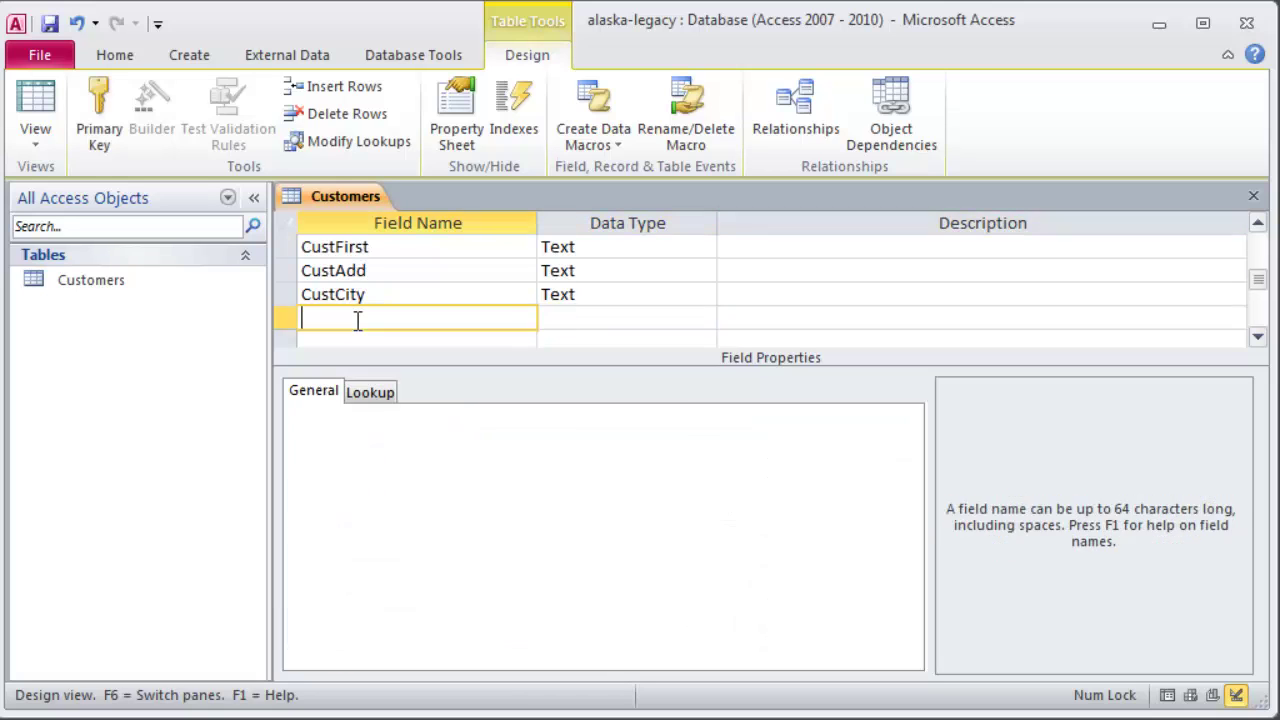
Step: Add the fields CustST and CustZIP below CustCity, both with the Text data type
text(CustST)
key(Tab)
key(Tab)
key(Tab)
text(CustZIP)
key(Tab)
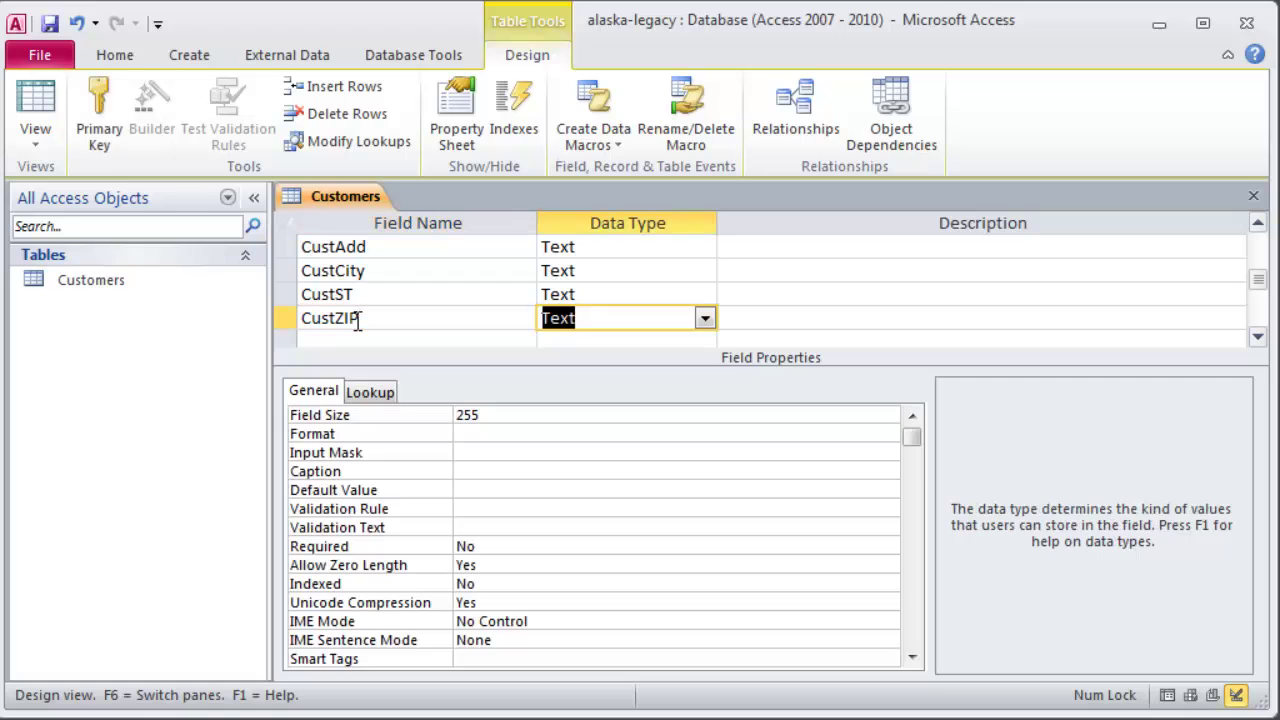
key(Tab)
key(Tab)
Step: Add the fields CustPhone and CustCreditCard below CustZIP, both with the Text data type
text(CustPhone)
key(Tab)
key(Tab)
key(Tab)
text(CustCreditCard)
key(Tab)
key(Tab)
key(Tab)
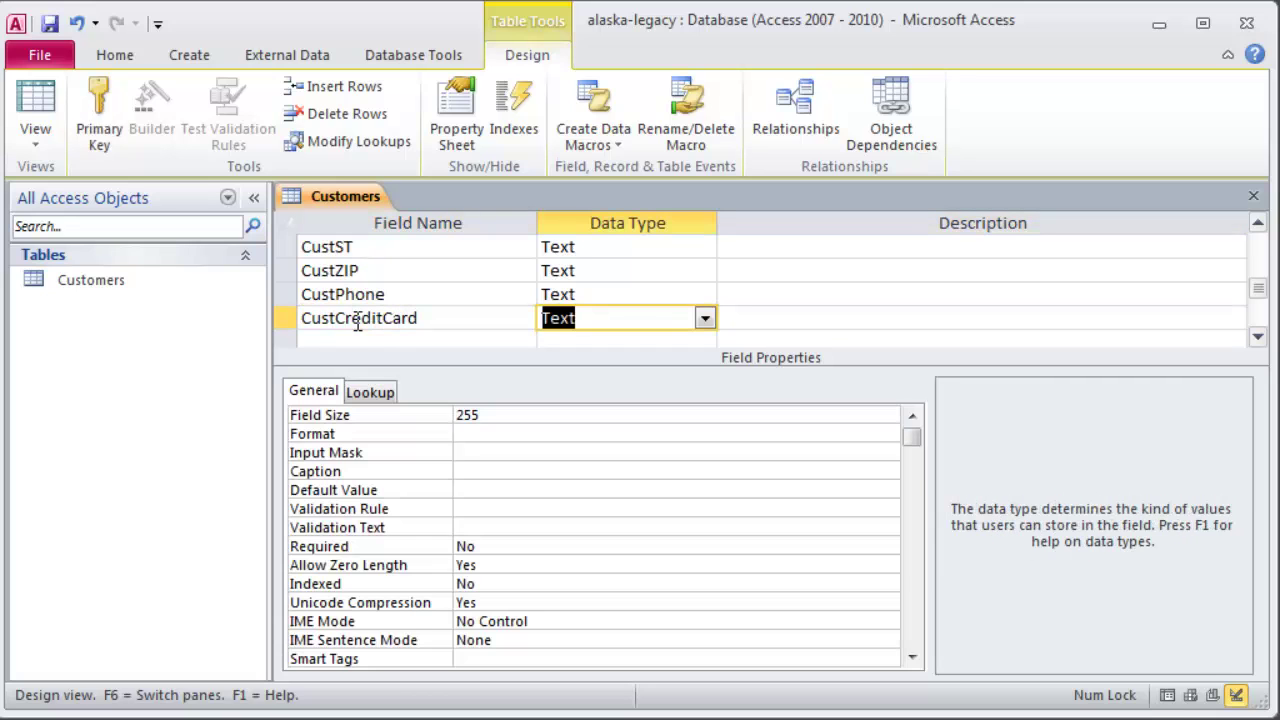
text(CustCC)
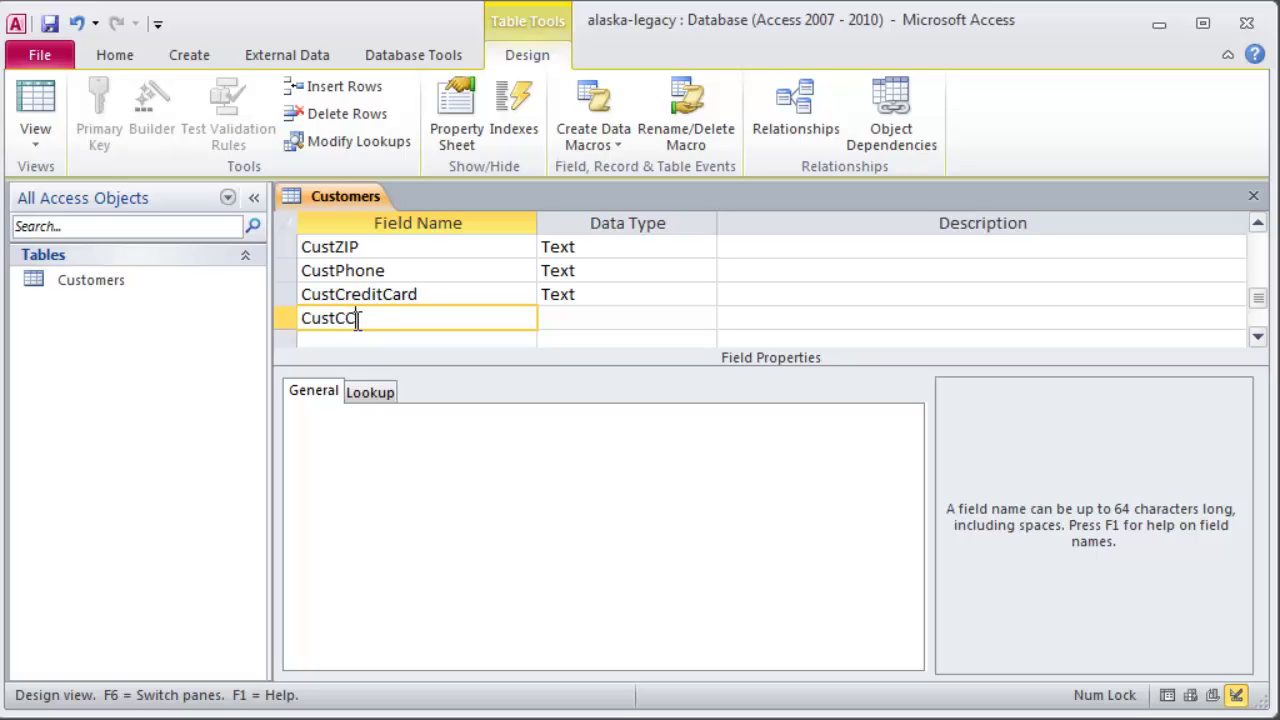
text(Exp)
key(BackSpace)
key(BackSpace)
key(BackSpace)
key(BackSpace)
key(BackSpace)
key(BackSpace)
key(BackSpace)
key(BackSpace)
key(BackSpace)
key(Tab)
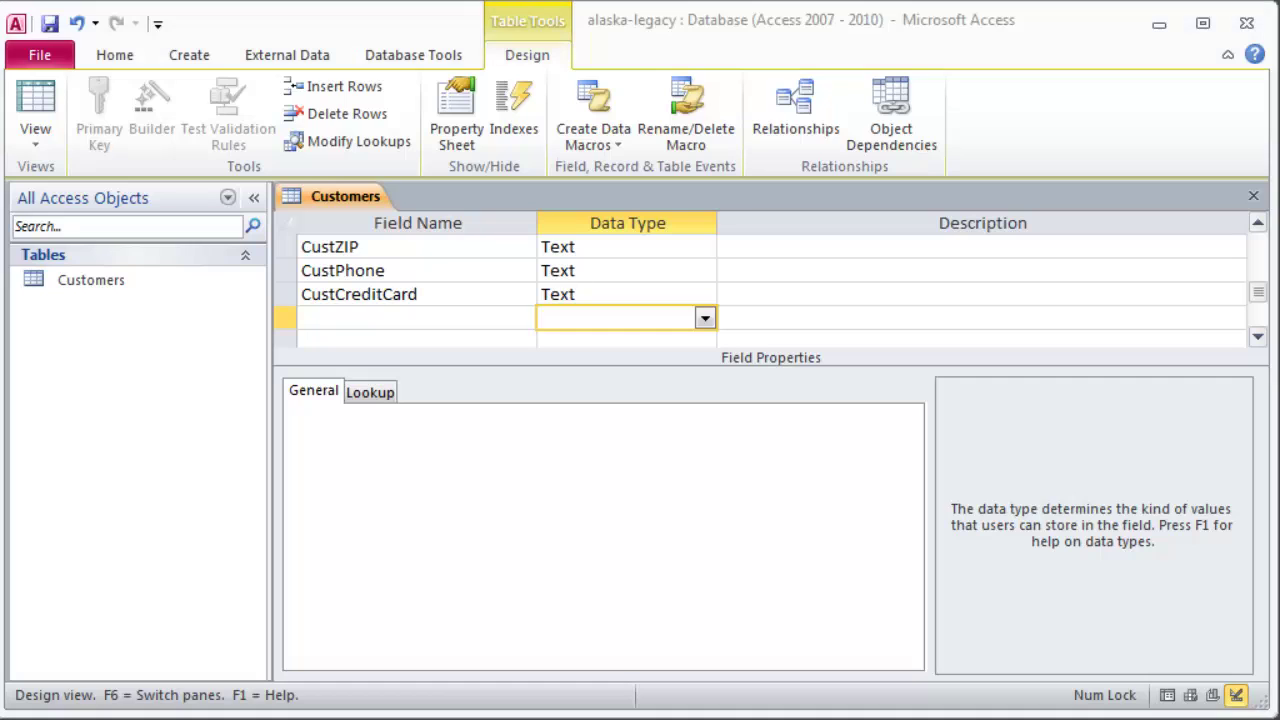
Step: Review the Customers table's field list and examine the data types available for the CustZIP field
drag(1258, 298, 1262, 238)
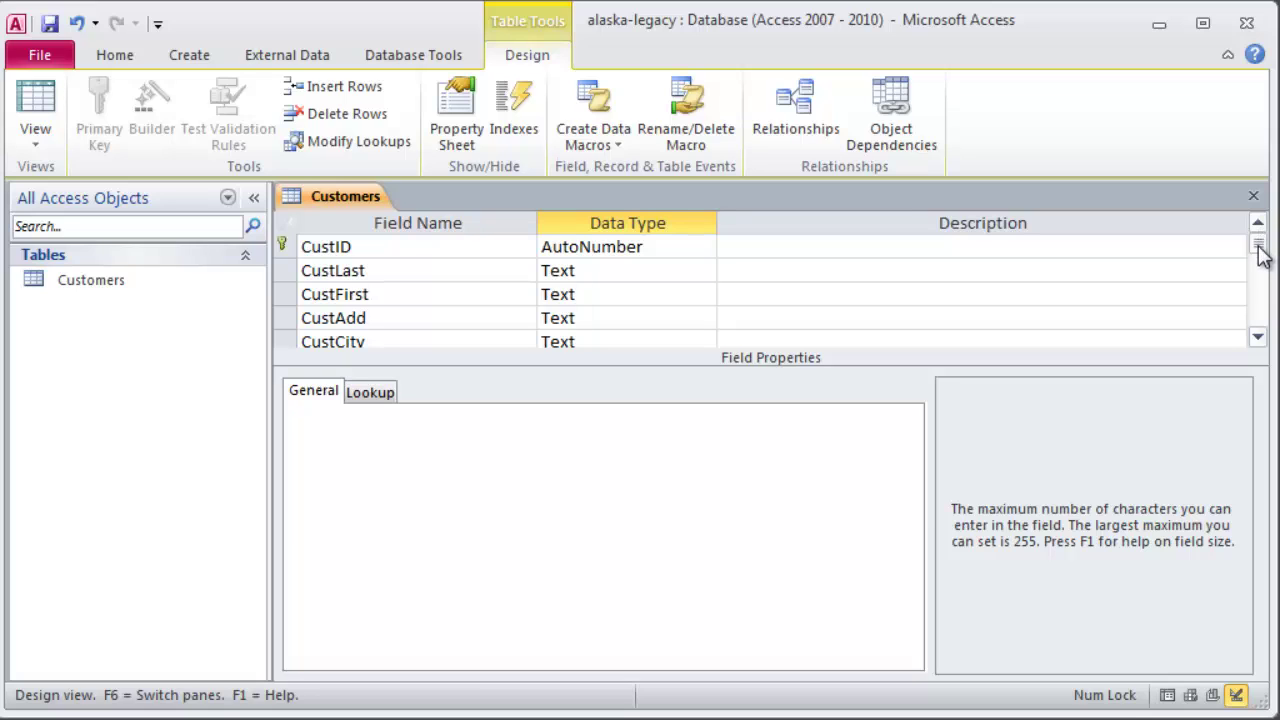
drag(1262, 254, 1261, 272)
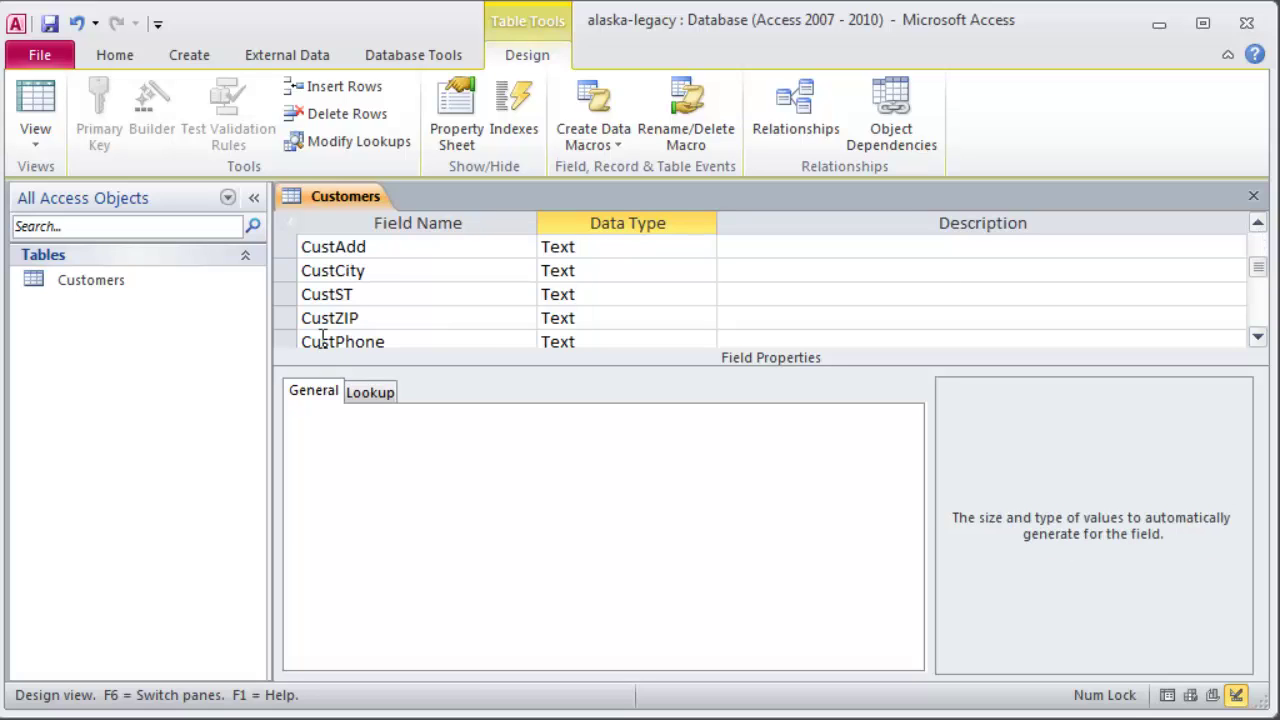
click(360, 318)
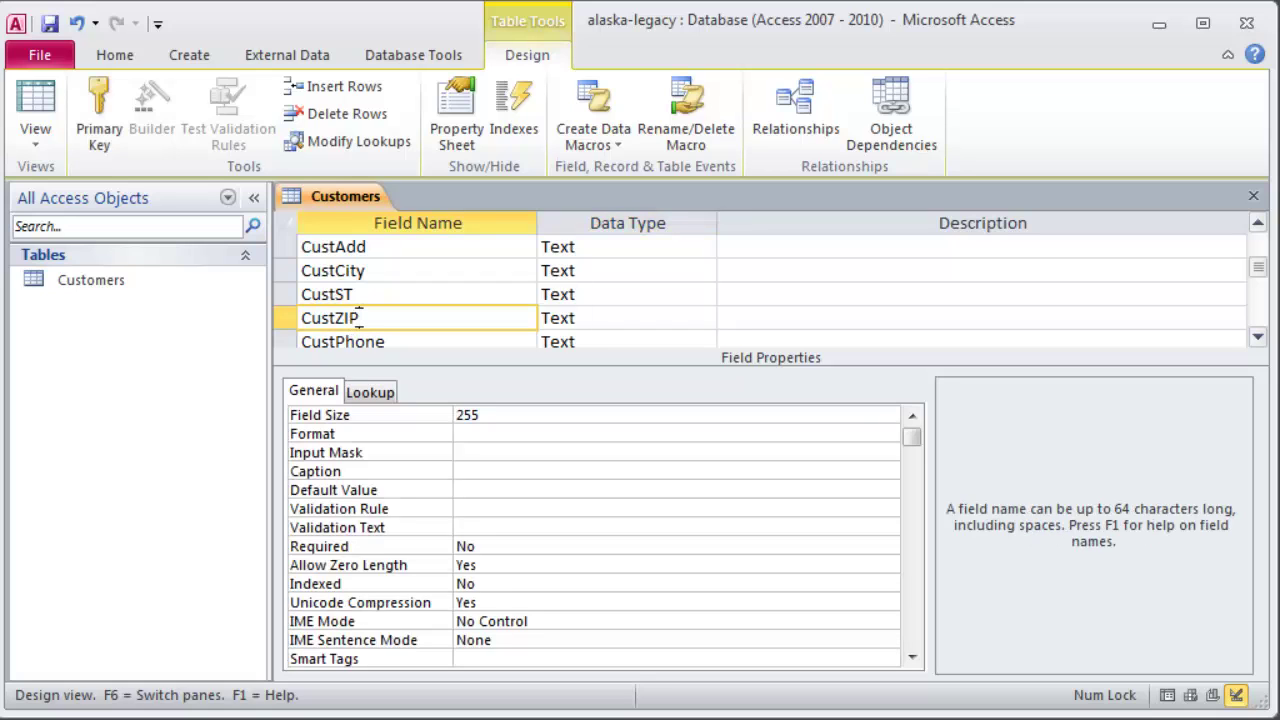
click(705, 321)
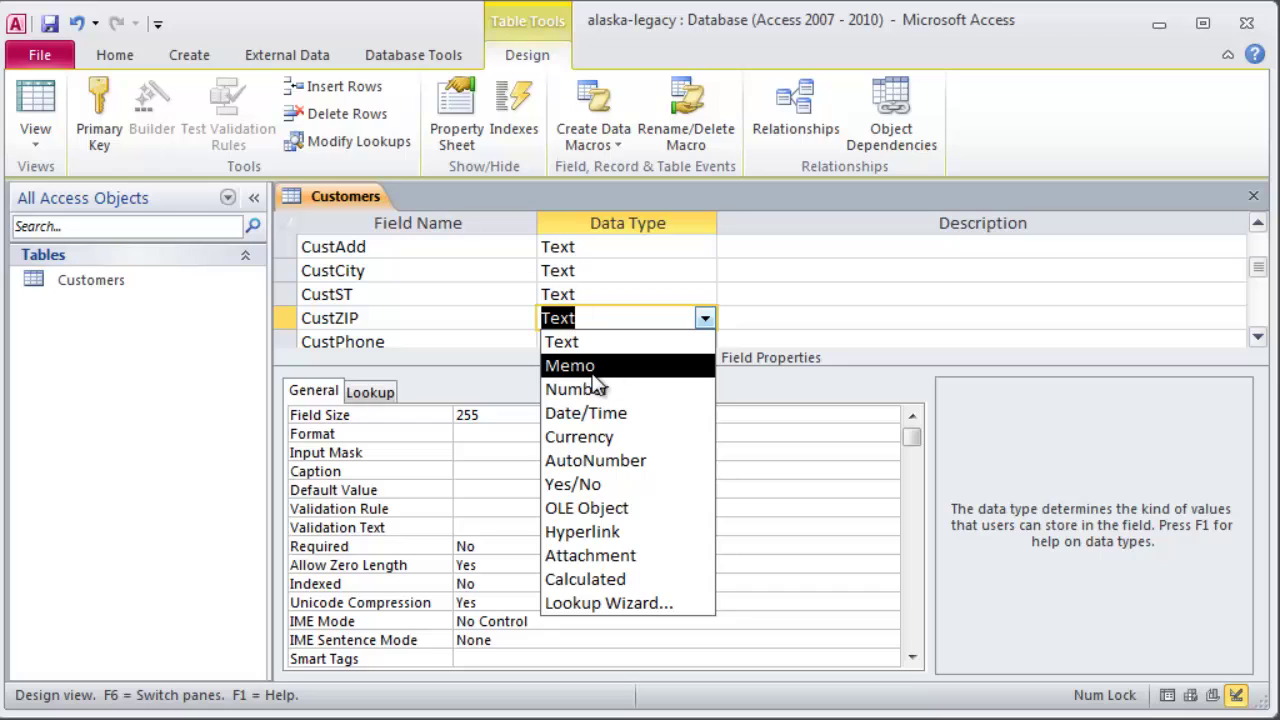
Step: Add the field CustNotes below CustCreditCard with the Memo data type and check the other available data types
click(1256, 337)
click(1256, 337)
click(381, 294)
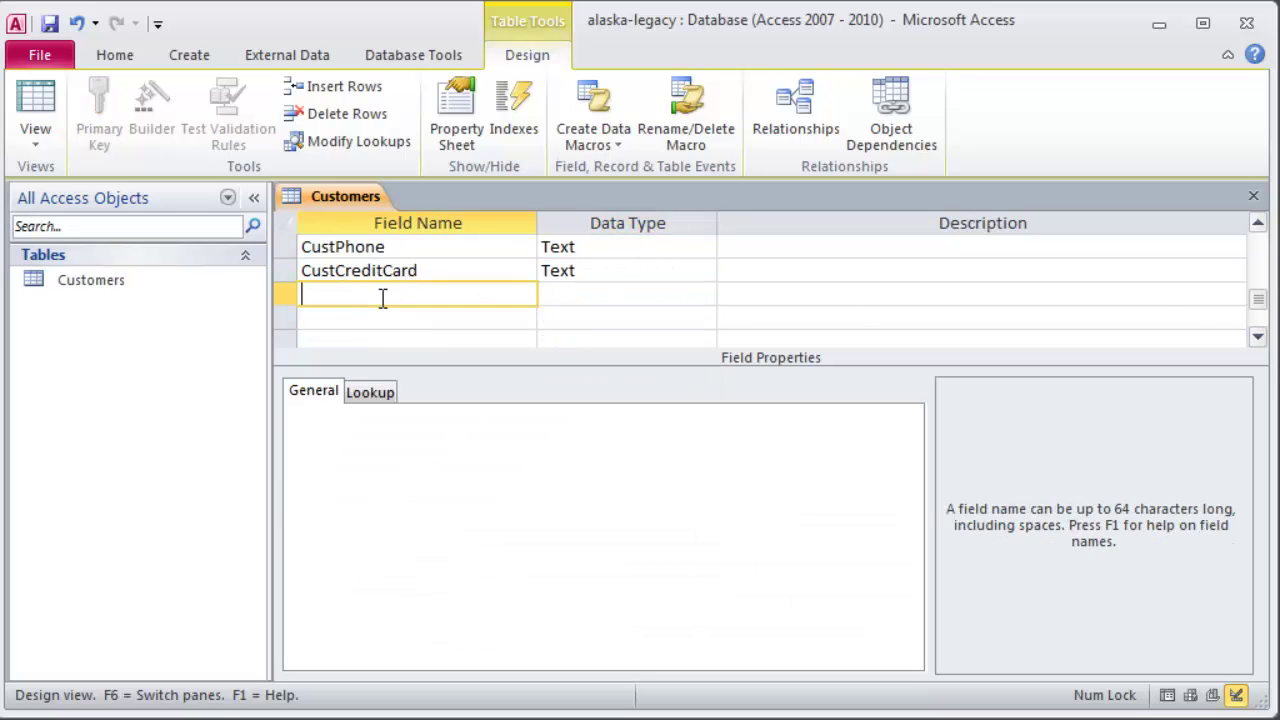
text(CustNotes)
key(Tab)
text(m)
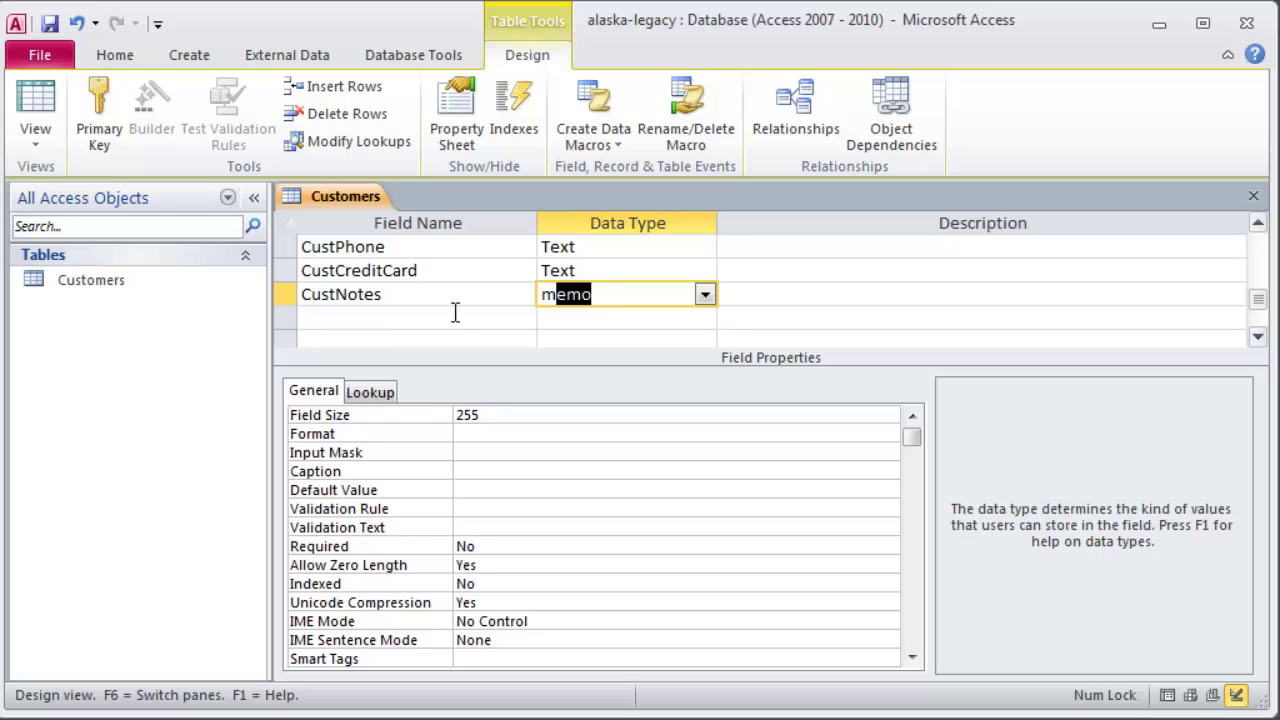
click(706, 295)
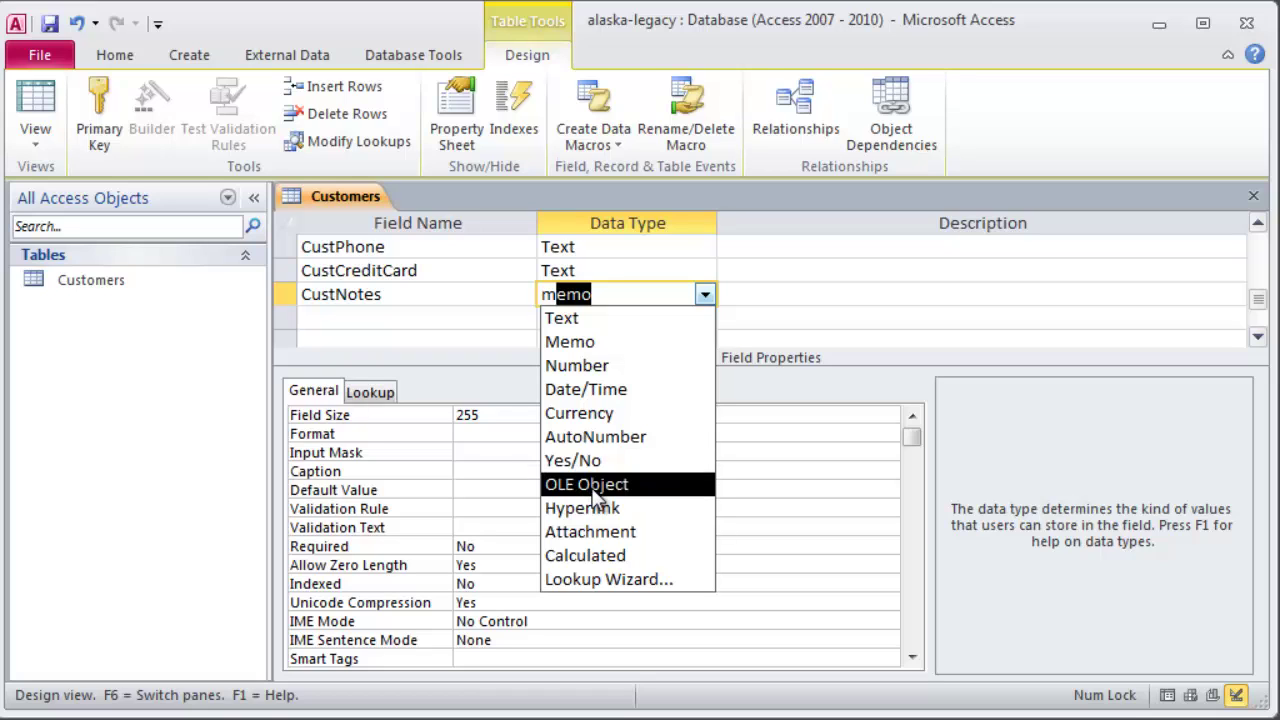
key(Return)
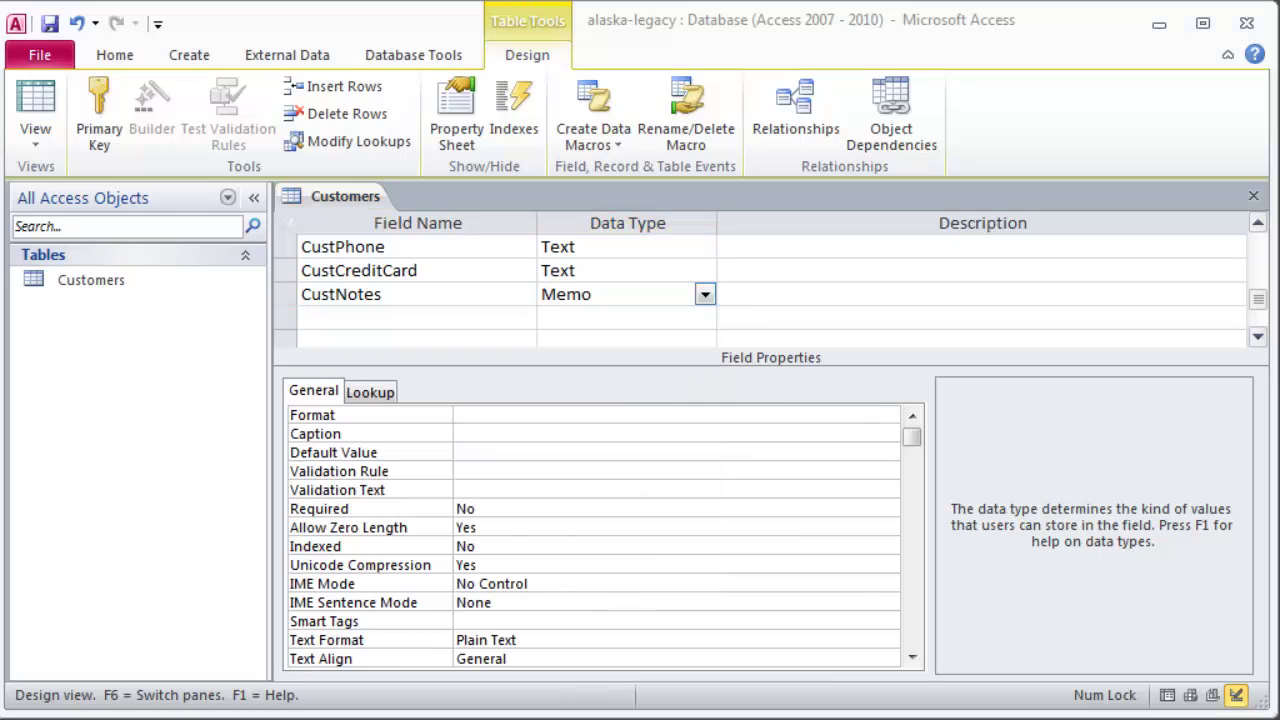
click(705, 296)
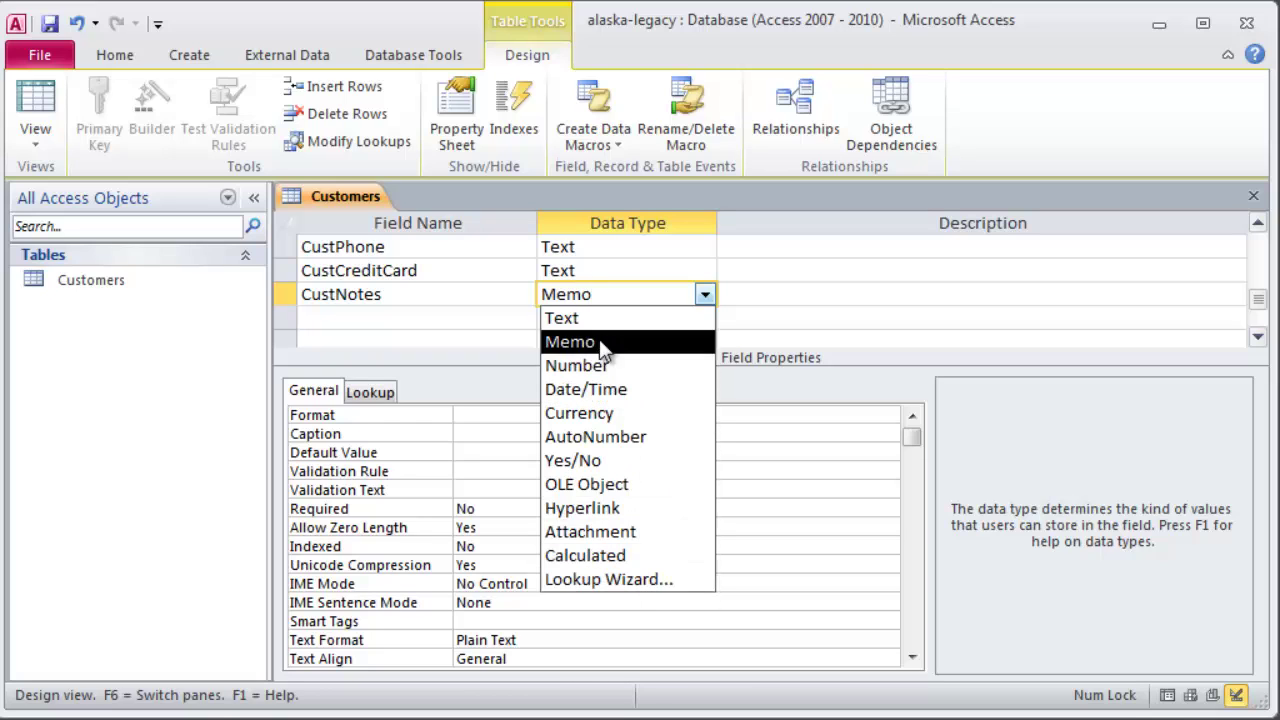
click(626, 272)
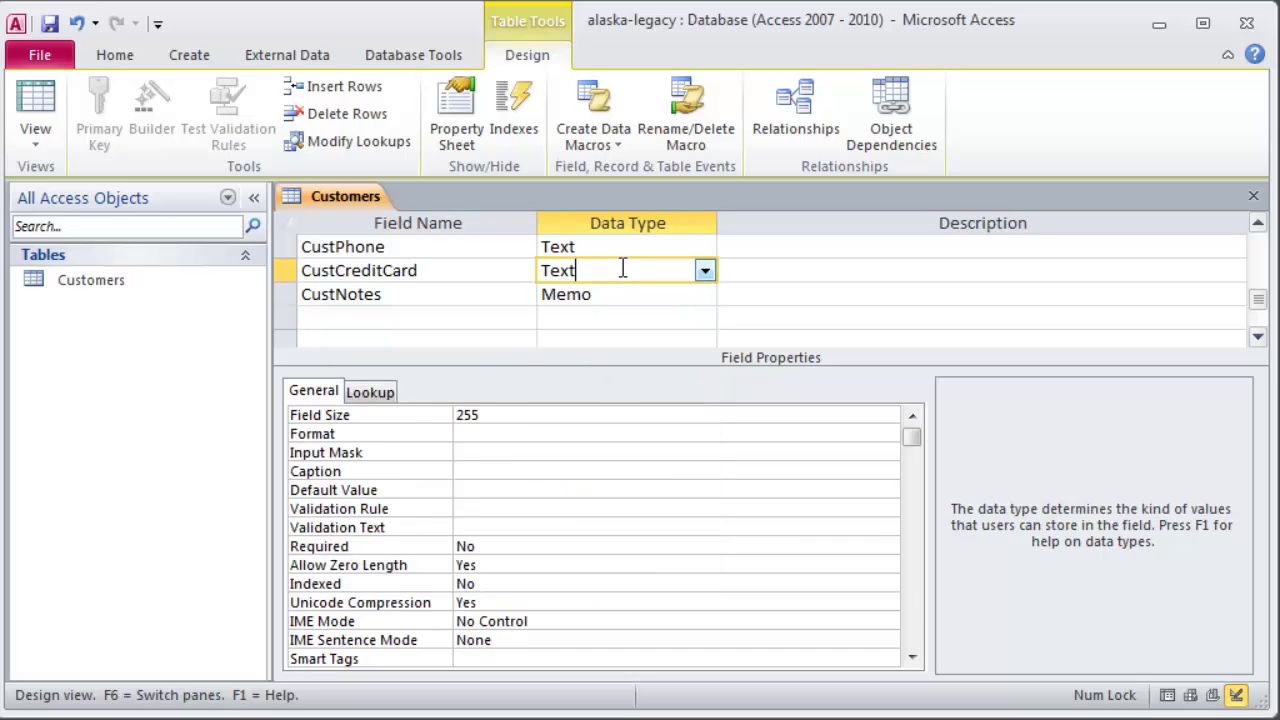